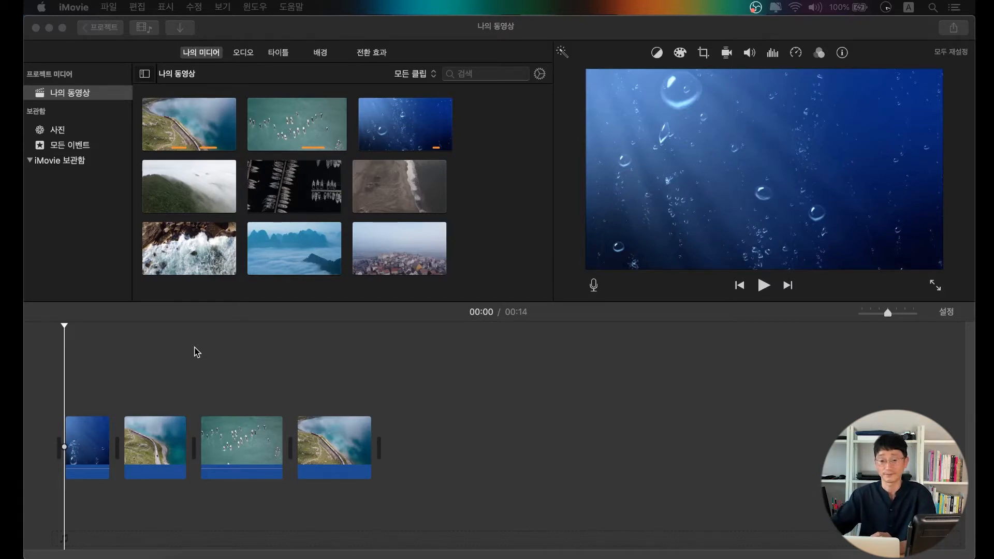
# Add a 교차 디졸브 (Cross Dissolve) transition between the first underwater clip and the second, railway clip in the timeline
pyautogui.click(210, 52)
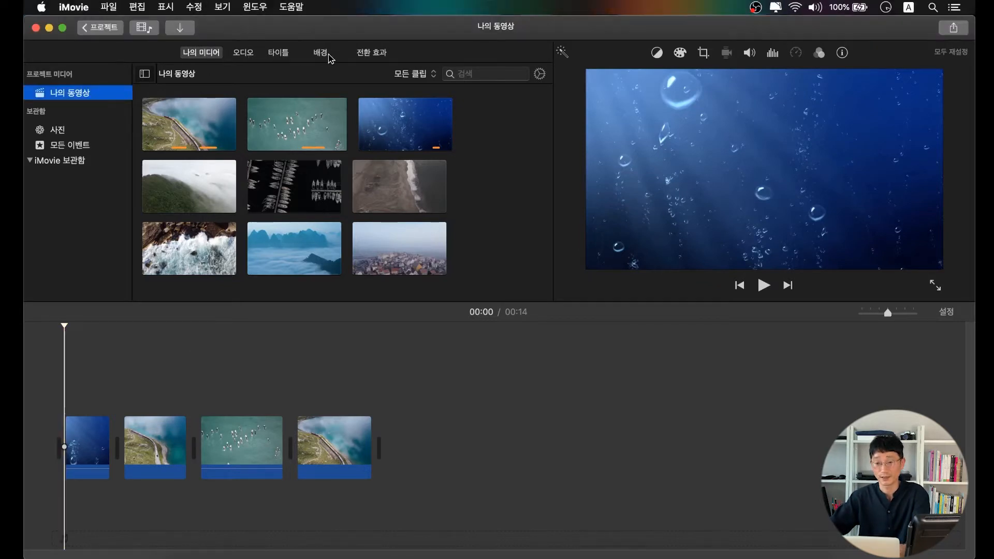
pyautogui.click(370, 54)
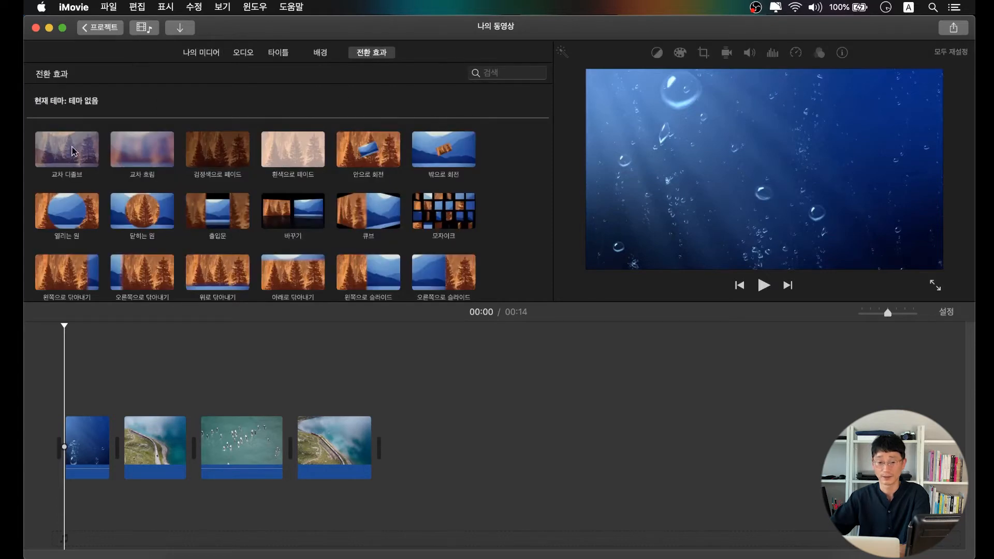
pyautogui.scroll(-2, 493, 219)
pyautogui.scroll(2, 484, 220)
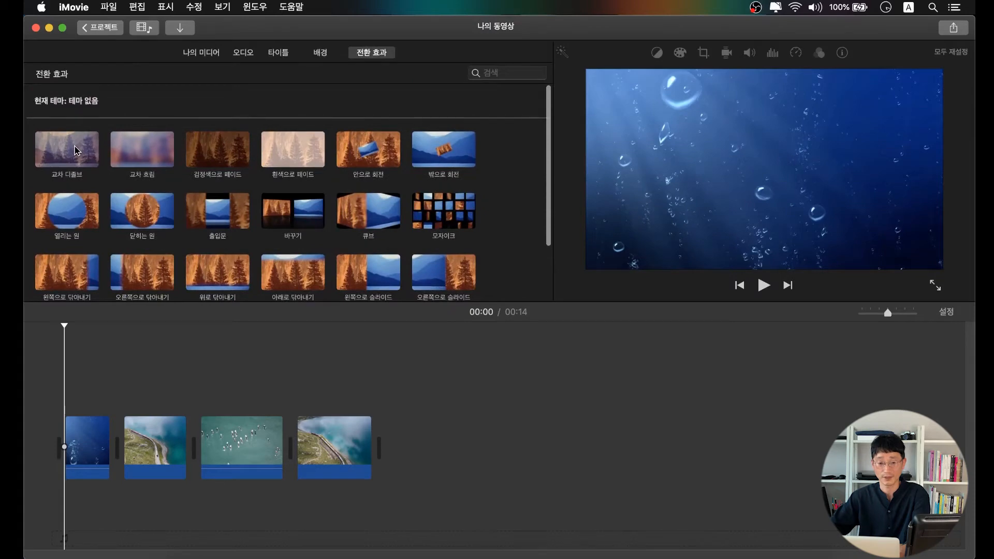
pyautogui.click(76, 150)
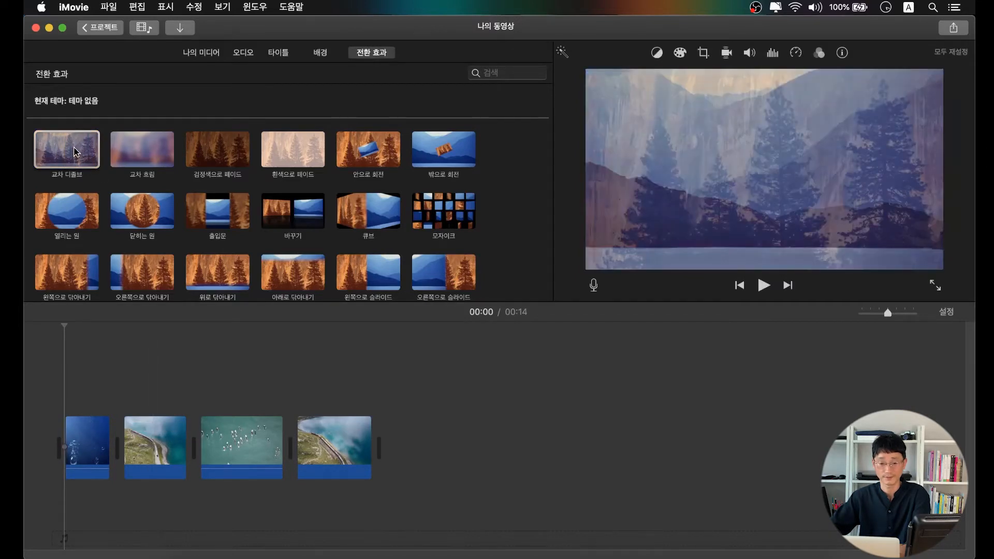
pyautogui.moveTo(75, 151); pyautogui.dragTo(115, 449)
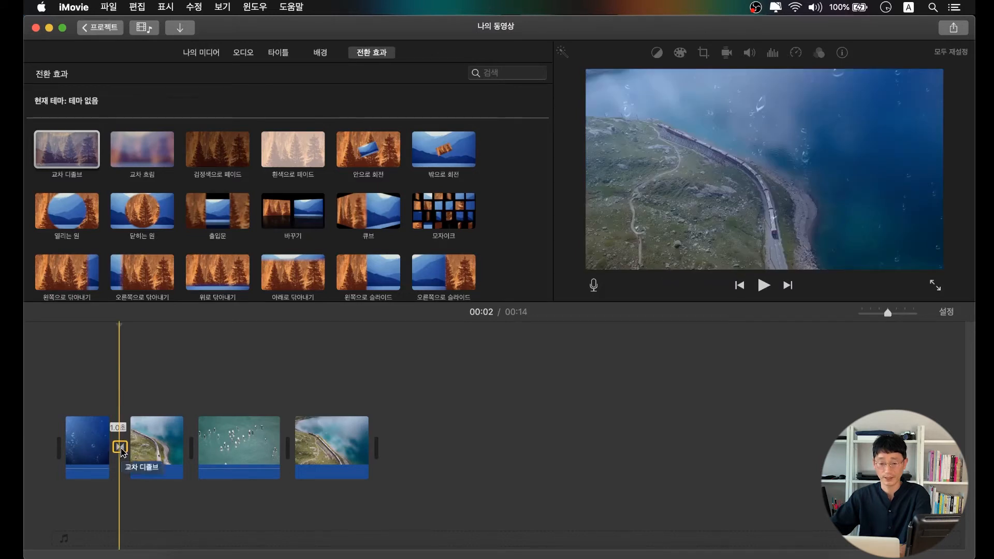
# Set the duration of the 교차 디졸브 transition after the first clip to 2 seconds
pyautogui.doubleClick(121, 448)
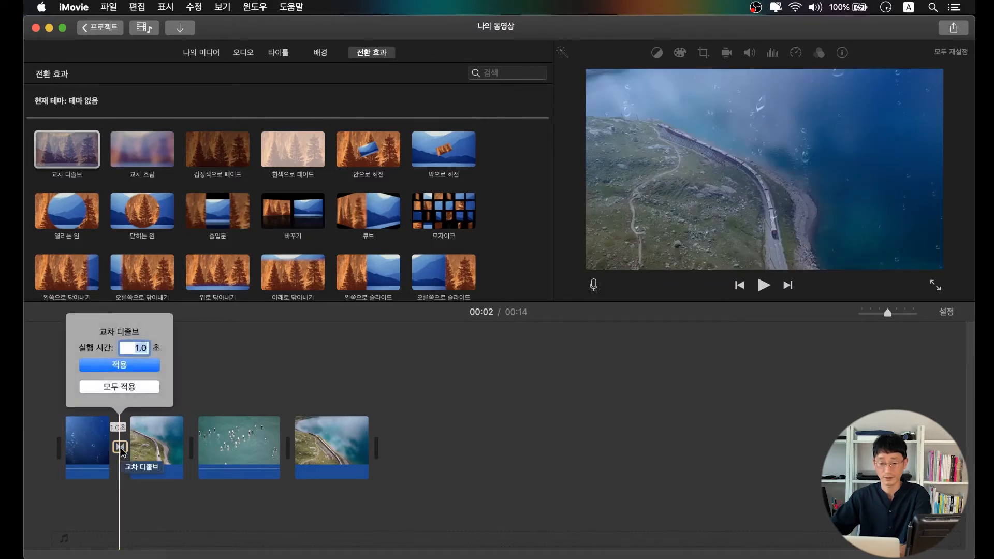
pyautogui.click(140, 347)
pyautogui.press('BackSpace')
pyautogui.write('2')
pyautogui.press('Return')
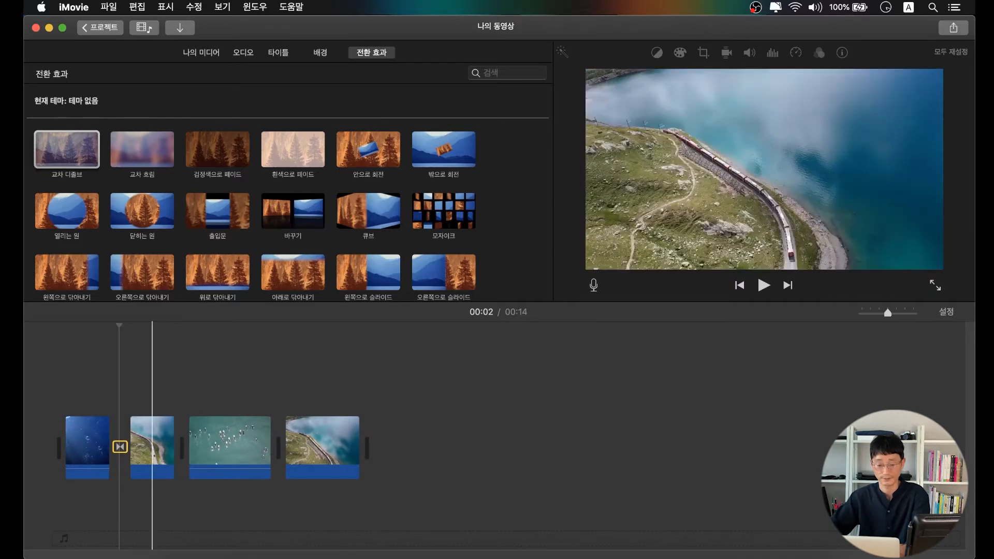
# Enlarge the timeline clips and play back the transition between the first and second clips
pyautogui.press('super+equal')
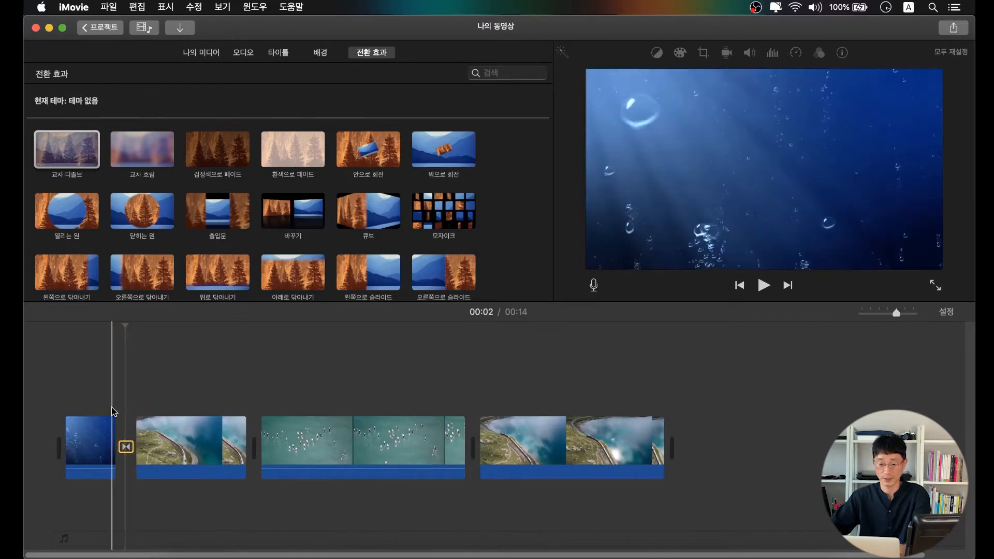
pyautogui.press('space')
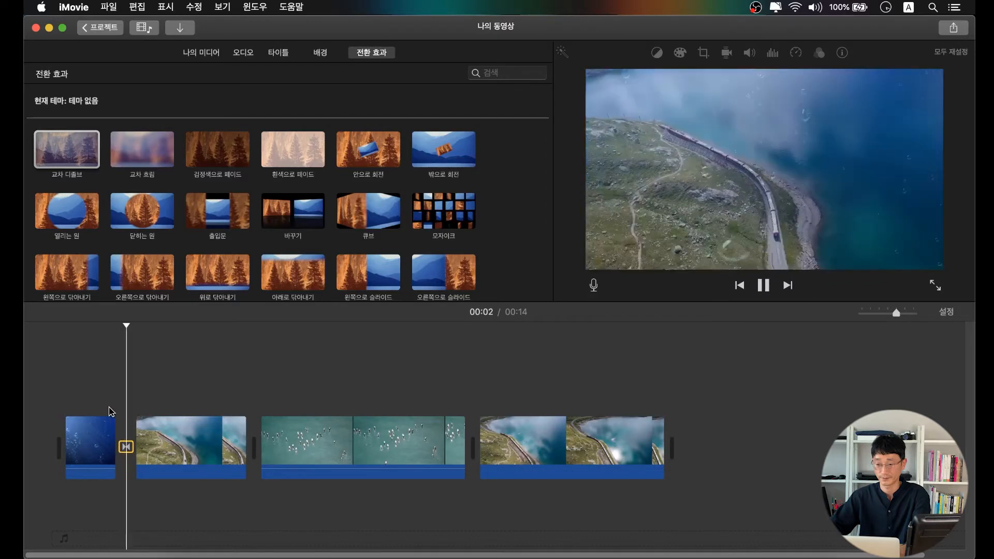
pyautogui.press('space')
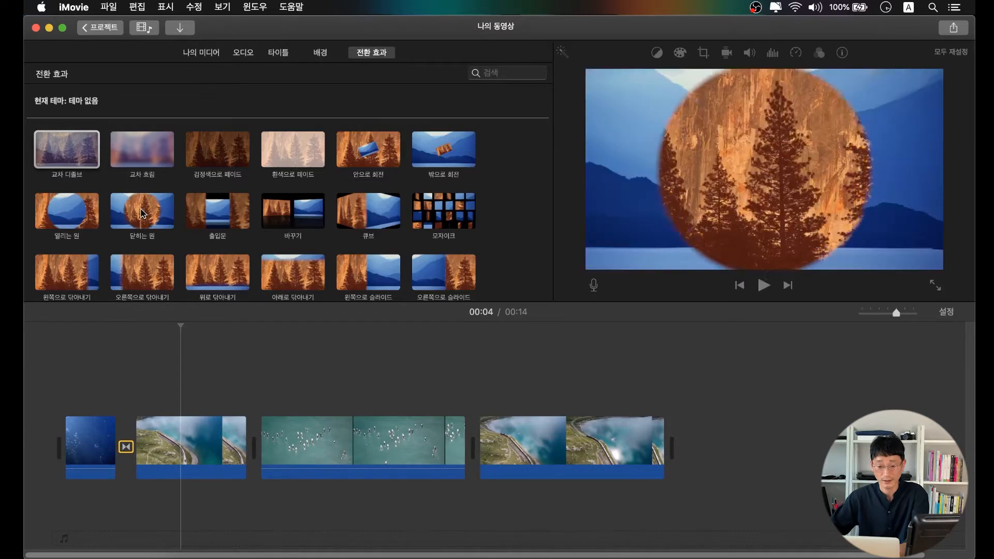
# Add a 닫히는 원 (Circle Close) transition between the railway clip and the surfer clip, and preview it
pyautogui.moveTo(137, 209)
pyautogui.mouseDown()
pyautogui.moveTo(227, 331)
pyautogui.moveTo(238, 444)
pyautogui.mouseUp()
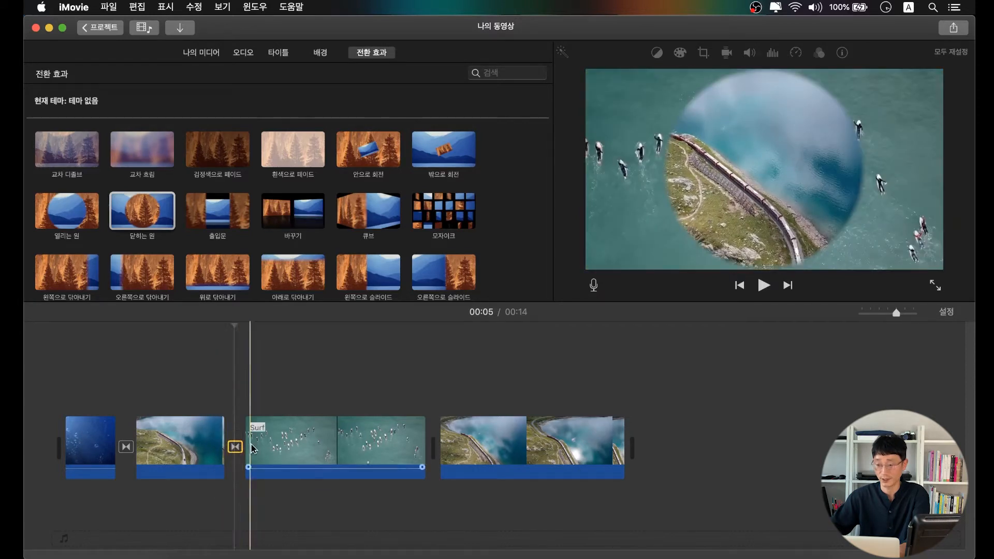
pyautogui.press('space')
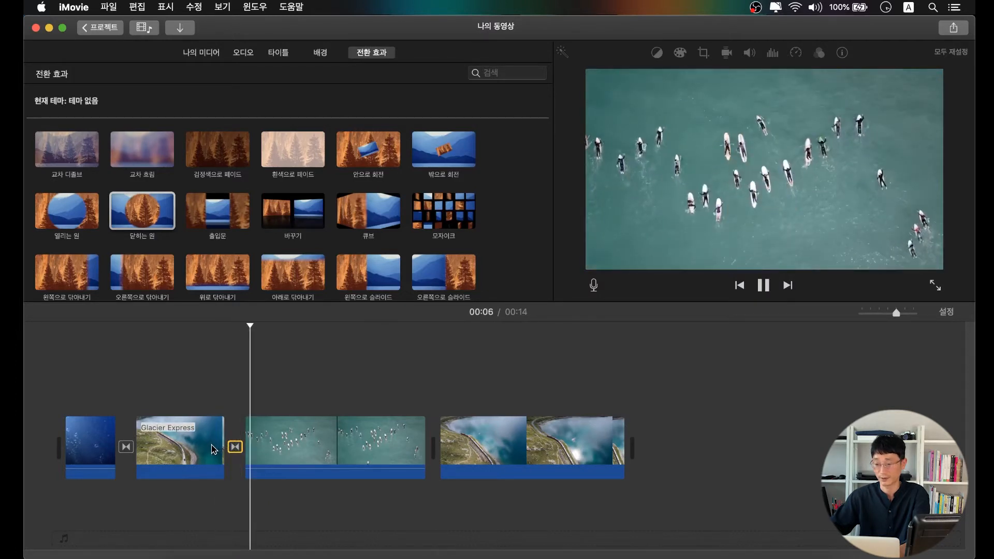
pyautogui.press('space')
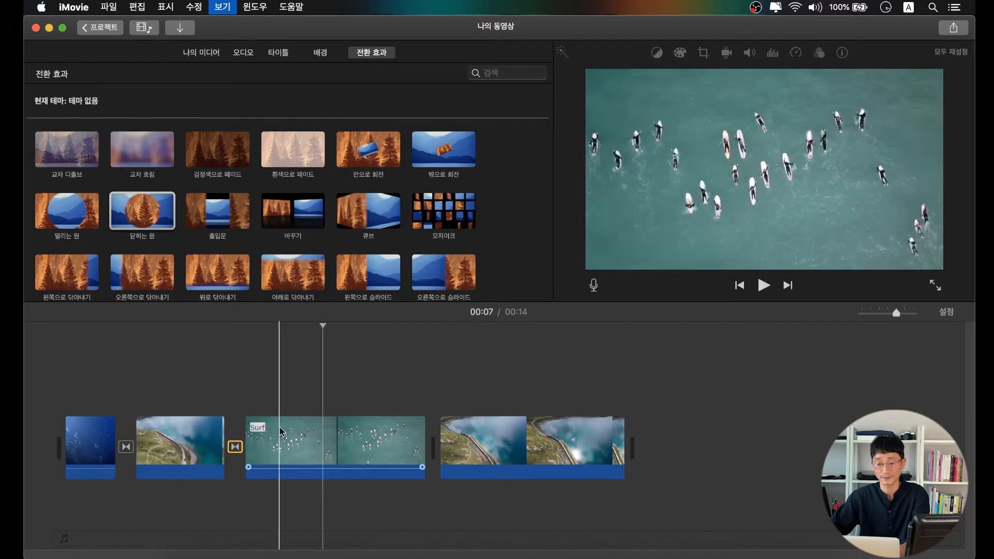
pyautogui.scroll(-3, 497, 244)
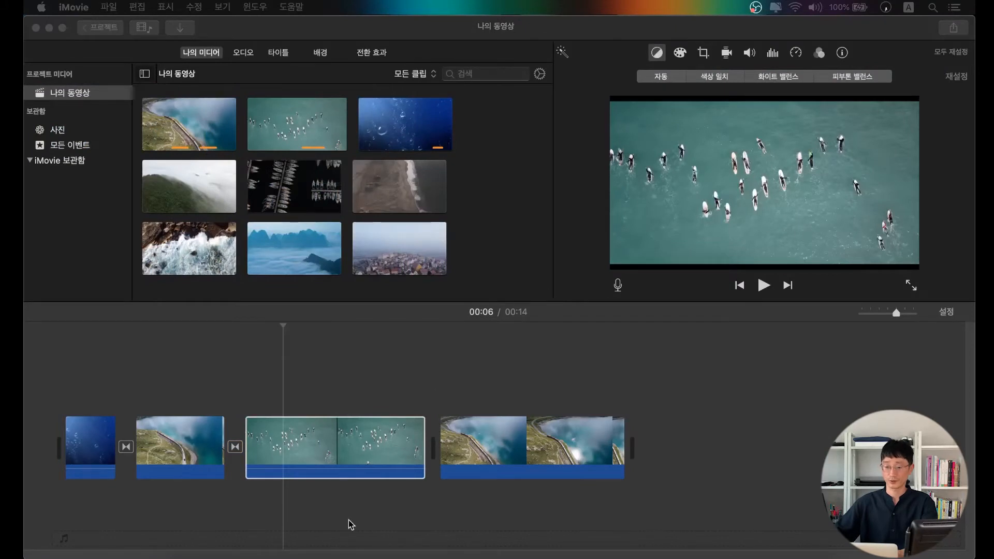
# Try matching the surfer clip's colours to a frame of the first underwater clip with 색상 일치 (Match Color)
pyautogui.click(353, 456)
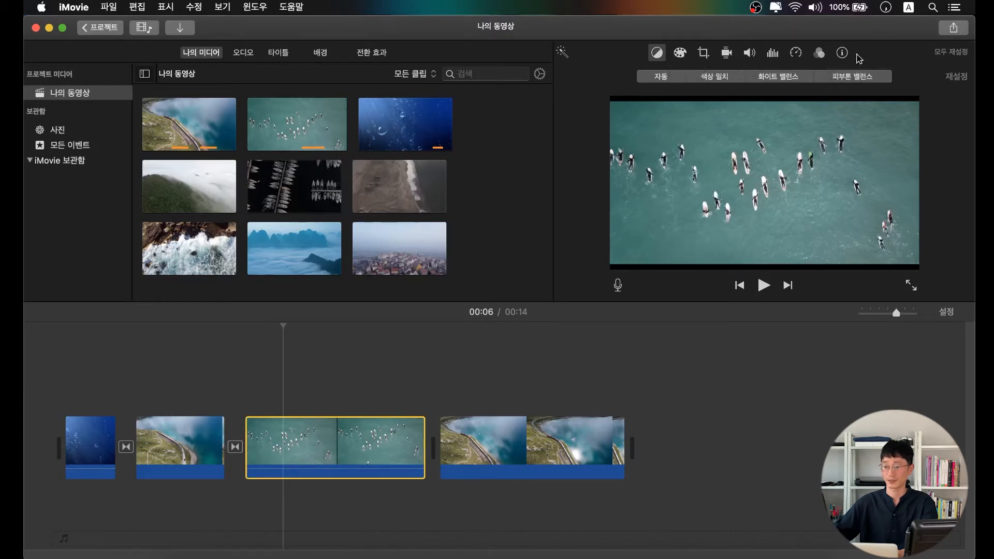
pyautogui.click(657, 54)
pyautogui.click(657, 54)
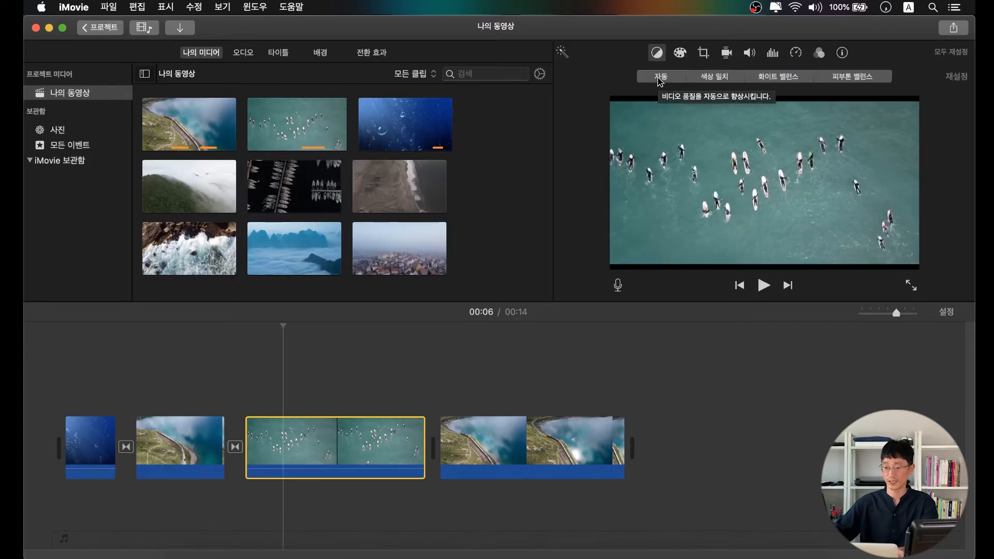
pyautogui.click(714, 77)
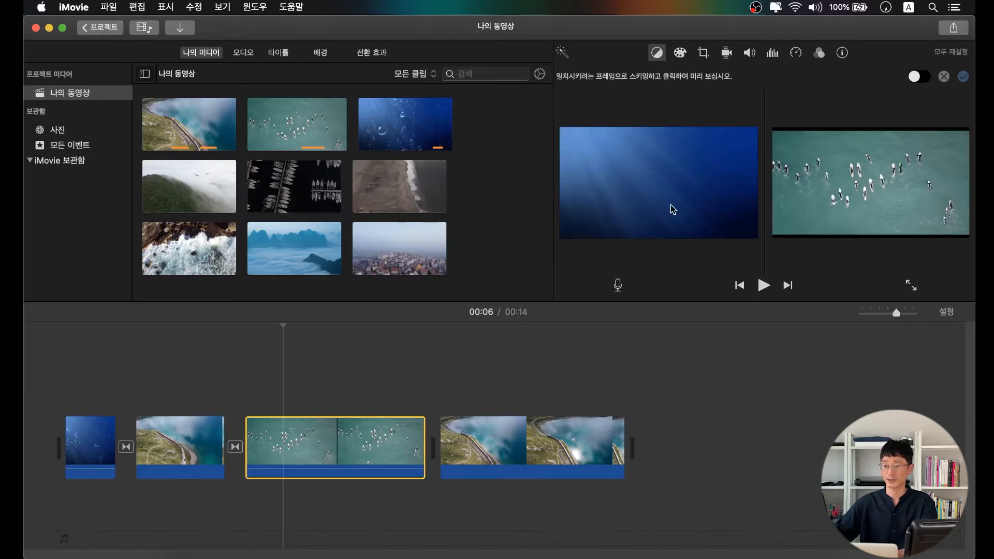
pyautogui.click(100, 429)
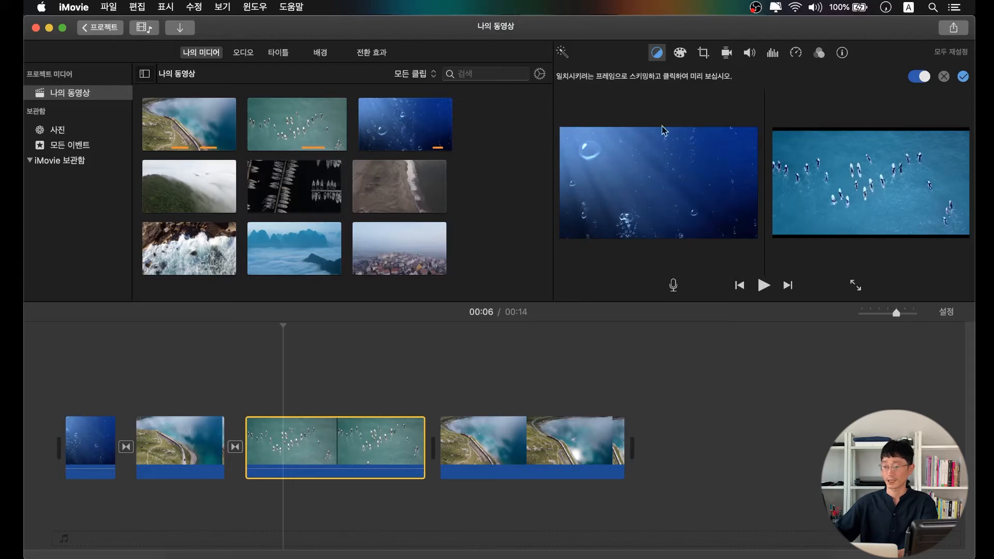
pyautogui.click(944, 78)
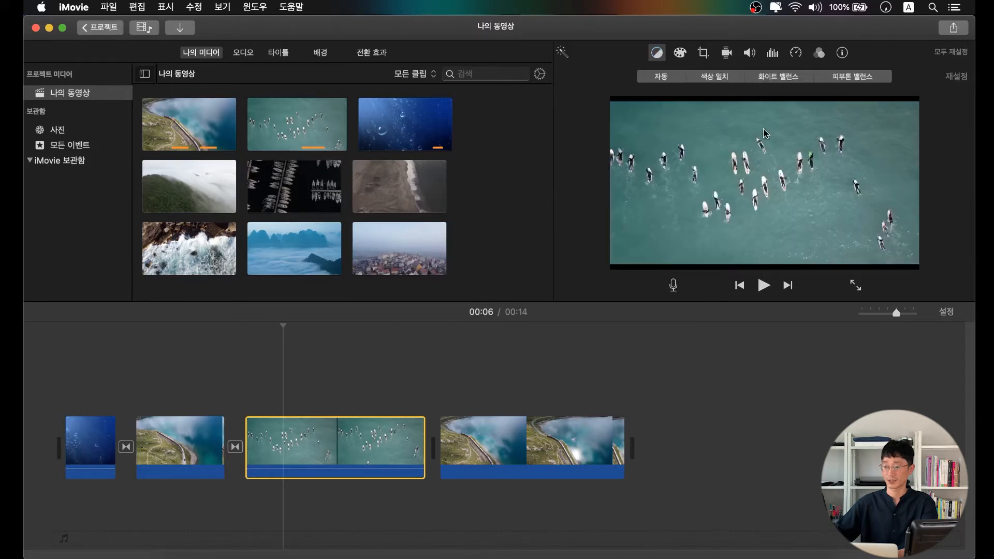
# Try correcting the surfer clip's 화이트 밸런스 (White Balance) by sampling a colour from the water
pyautogui.click(789, 86)
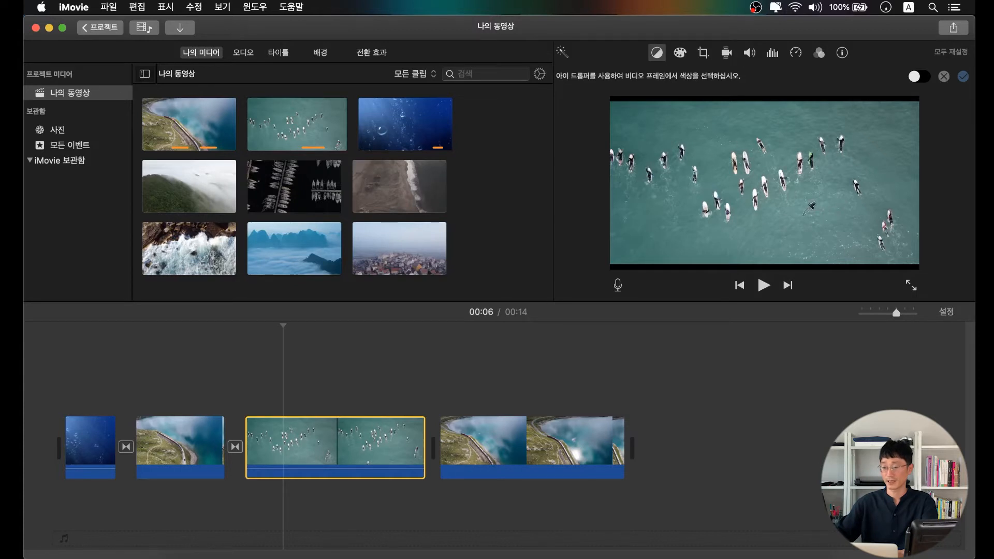
pyautogui.click(666, 126)
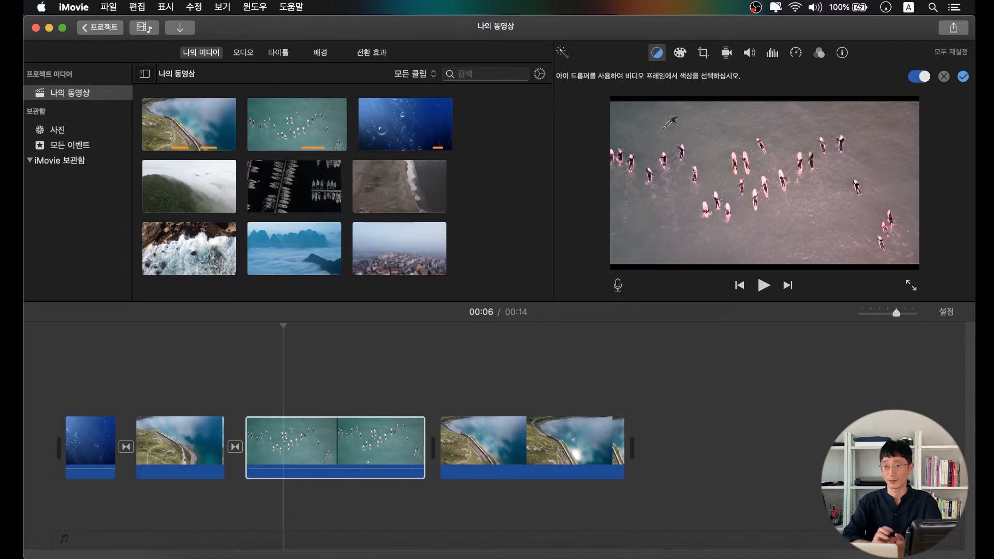
pyautogui.click(945, 77)
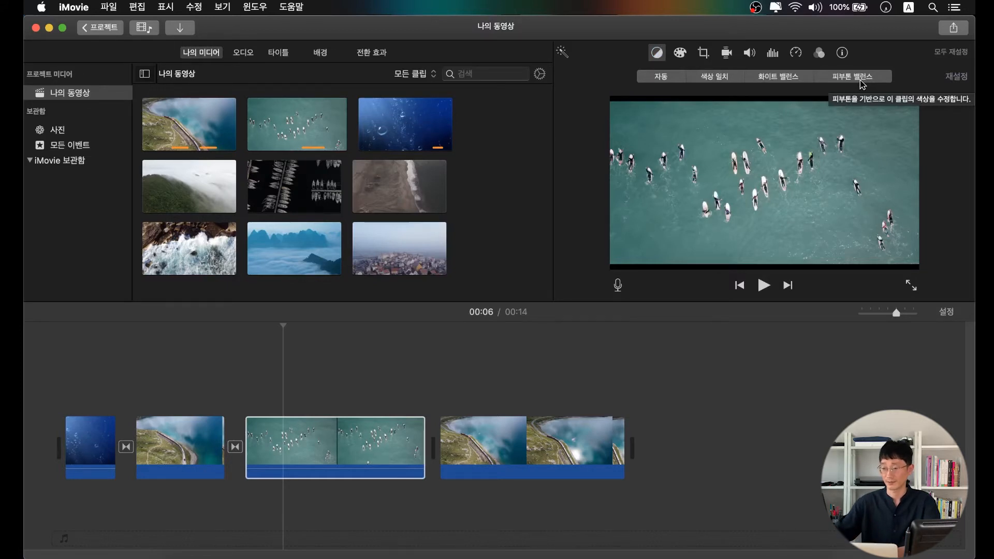
# Try lowering the highlights, raising the saturation and shifting the colour temperature of the surfer clip, and reset the correction
pyautogui.click(681, 53)
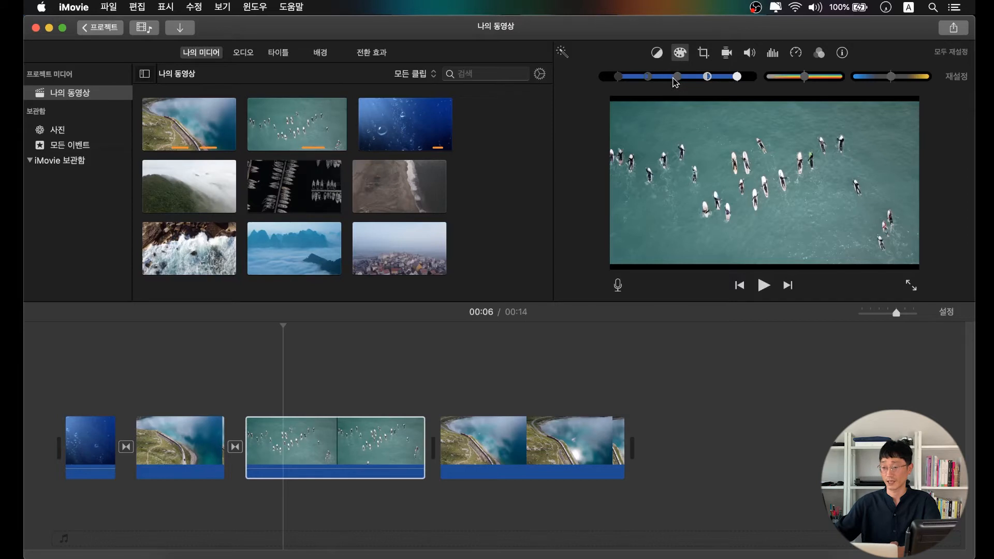
pyautogui.moveTo(735, 78); pyautogui.dragTo(728, 78)
pyautogui.moveTo(805, 77); pyautogui.dragTo(814, 77)
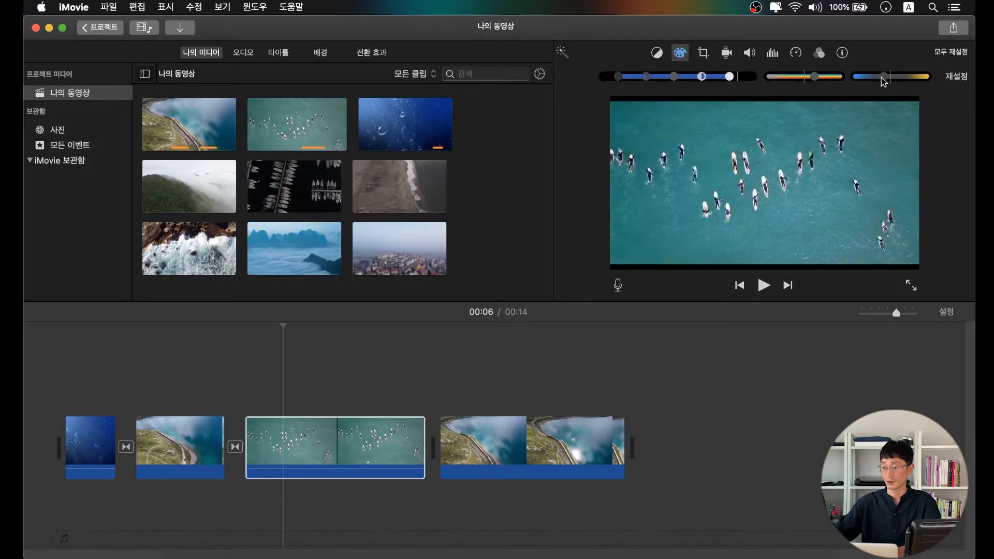
pyautogui.moveTo(875, 78)
pyautogui.mouseDown()
pyautogui.moveTo(912, 82)
pyautogui.moveTo(883, 78)
pyautogui.mouseUp()
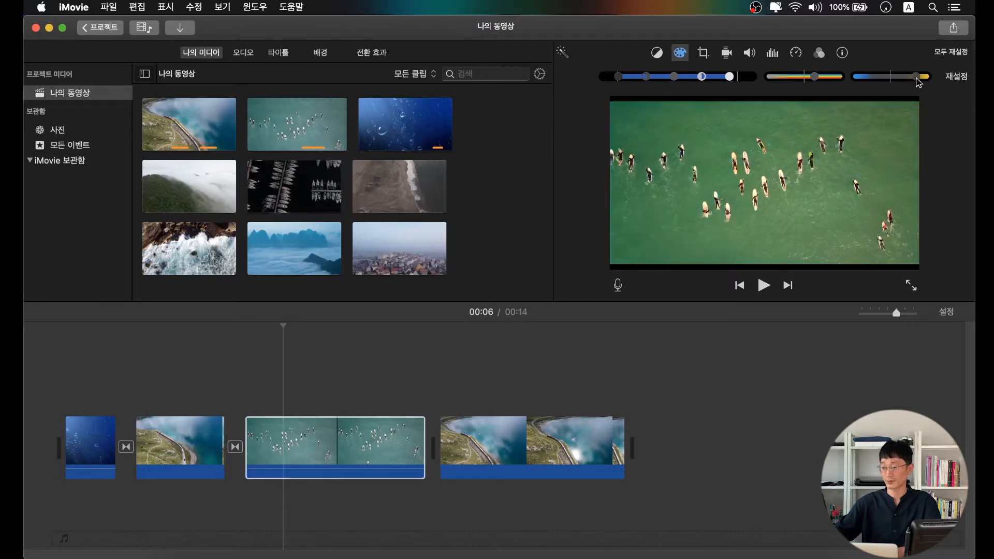
pyautogui.moveTo(918, 82); pyautogui.dragTo(880, 83)
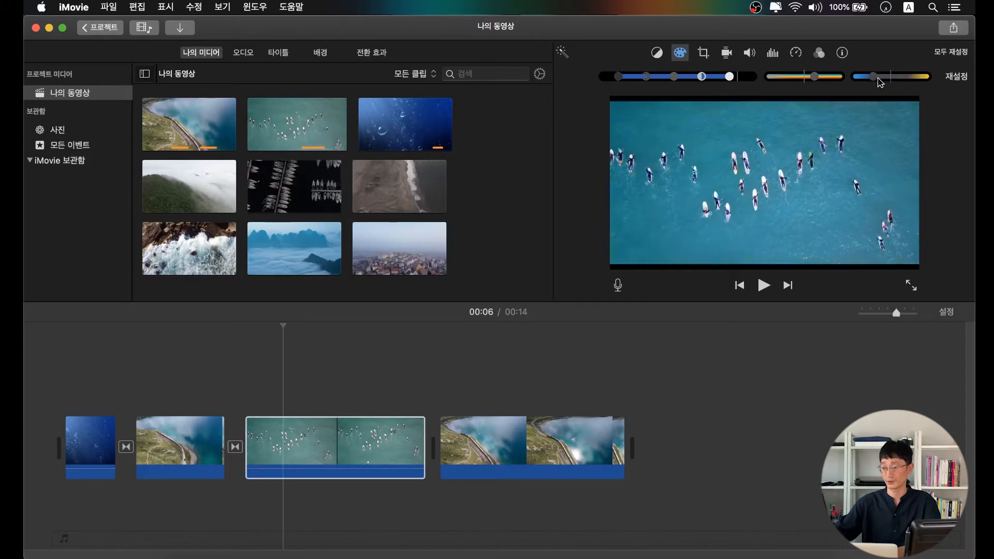
pyautogui.click(954, 78)
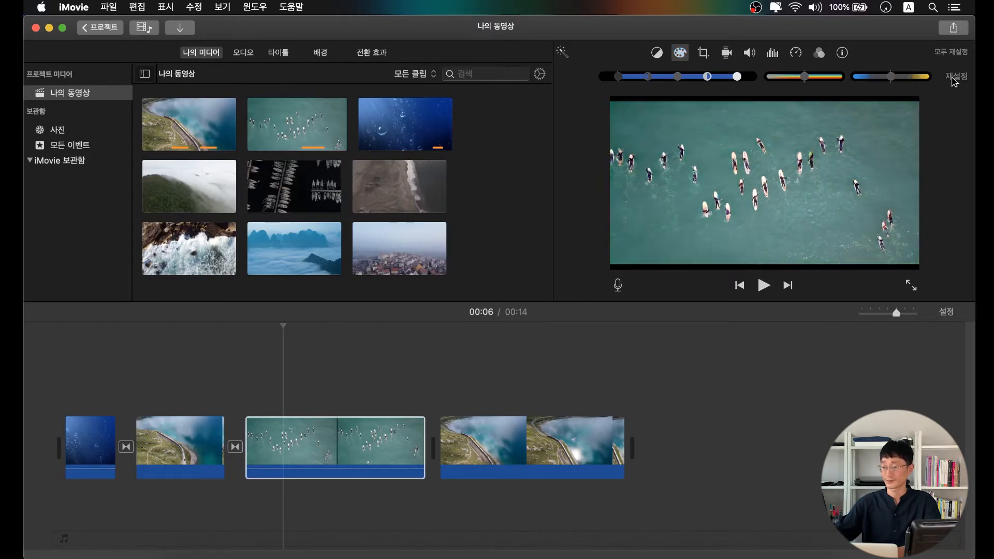
# Crop the surfer clip with the 잘라서 채우기 (Crop to Fill) style, framing the central group of surfers
pyautogui.click(704, 55)
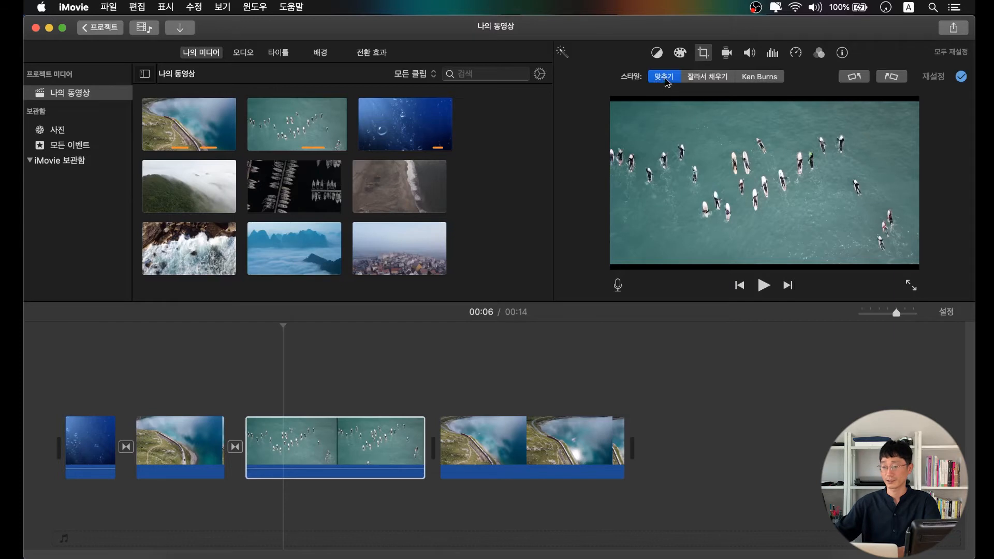
pyautogui.click(704, 76)
pyautogui.moveTo(906, 262); pyautogui.dragTo(805, 207)
pyautogui.moveTo(771, 177); pyautogui.dragTo(790, 195)
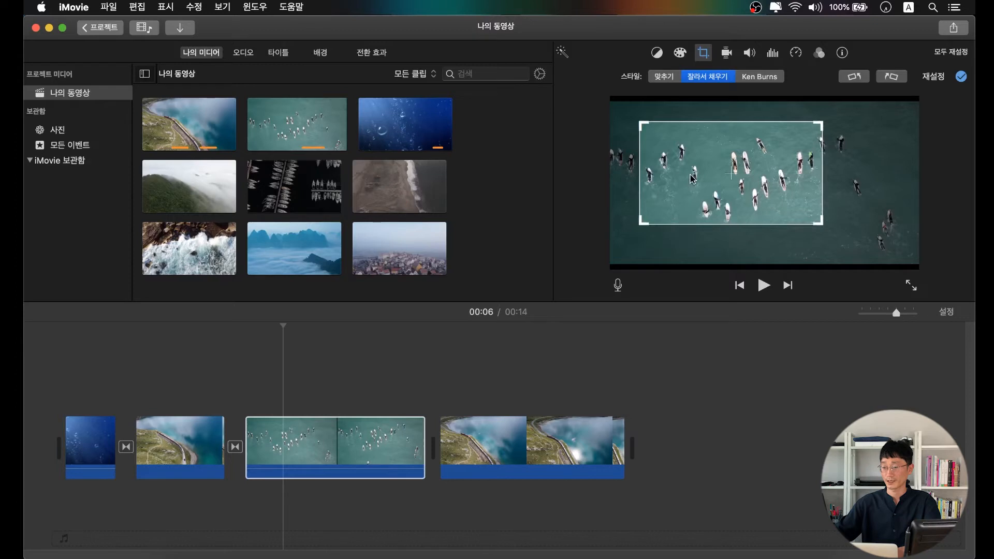
pyautogui.click(383, 388)
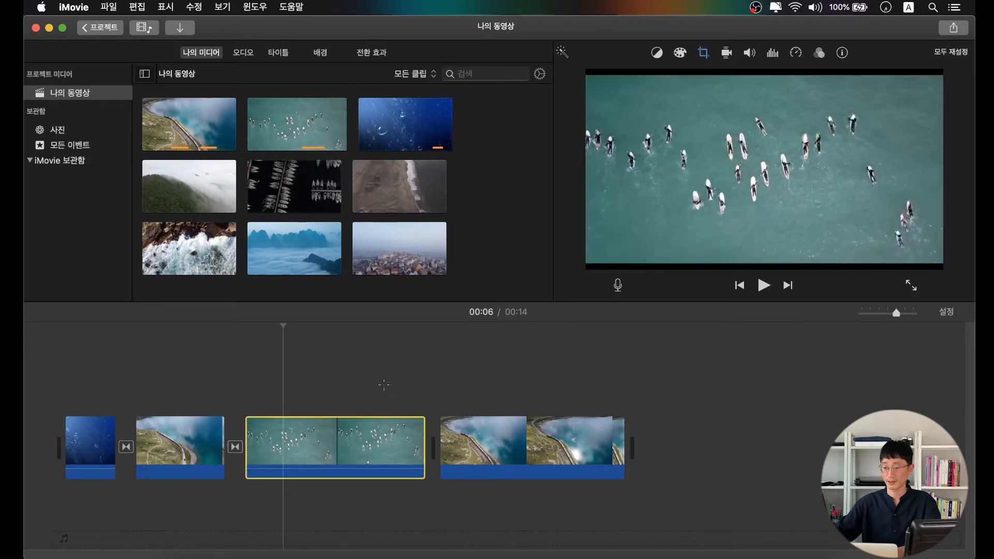
# Check the cropped surfer clip near its end and reset its cropping
pyautogui.click(317, 409)
pyautogui.click(409, 443)
pyautogui.click(704, 52)
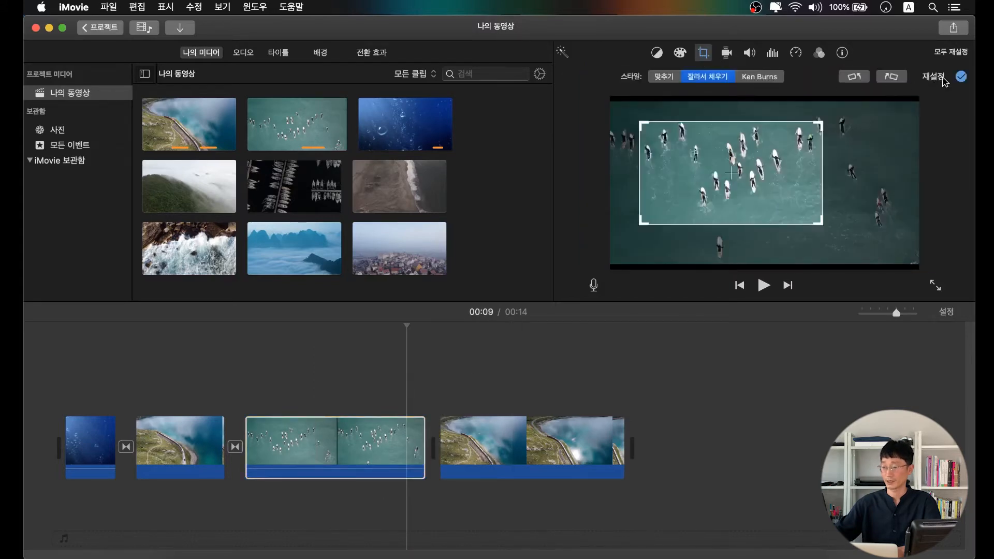
pyautogui.click(938, 78)
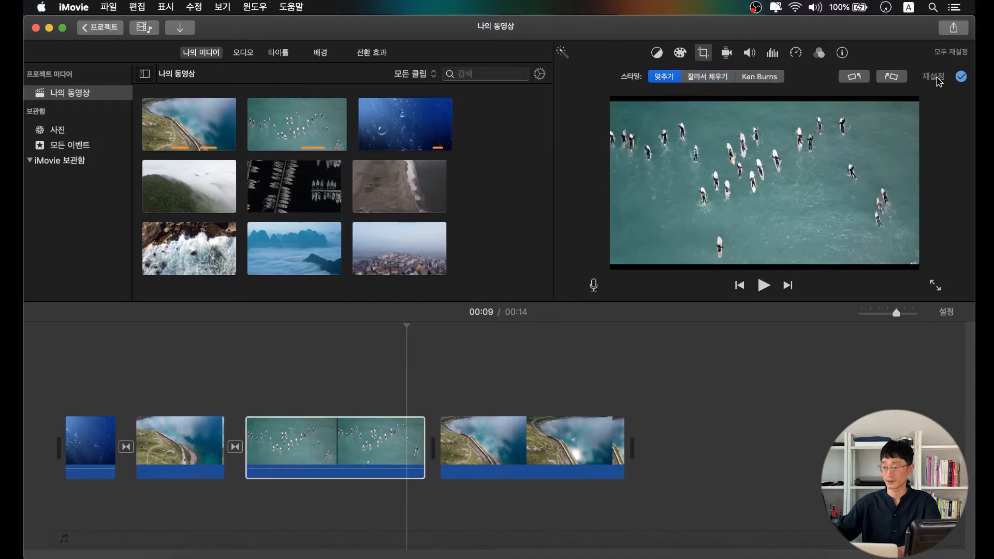
# Apply the Ken Burns style to the surfer clip and reposition and resize its 시작 (Start) frame
pyautogui.click(762, 77)
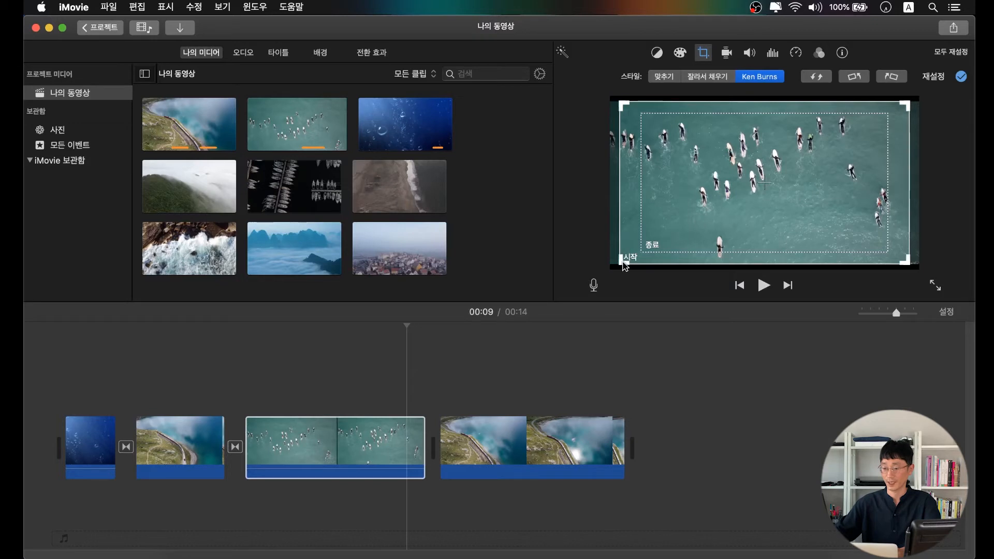
pyautogui.moveTo(625, 263); pyautogui.dragTo(636, 258)
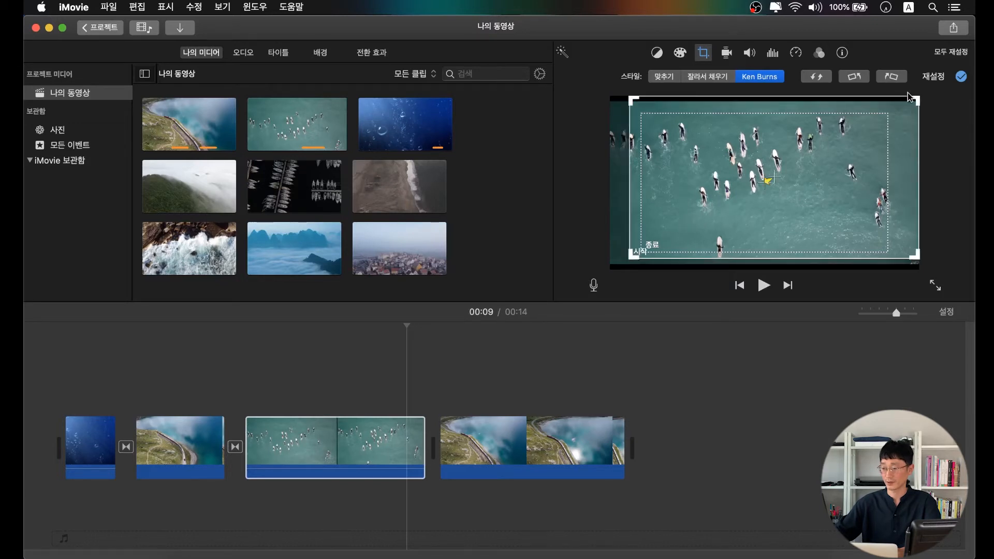
pyautogui.moveTo(919, 102); pyautogui.dragTo(898, 111)
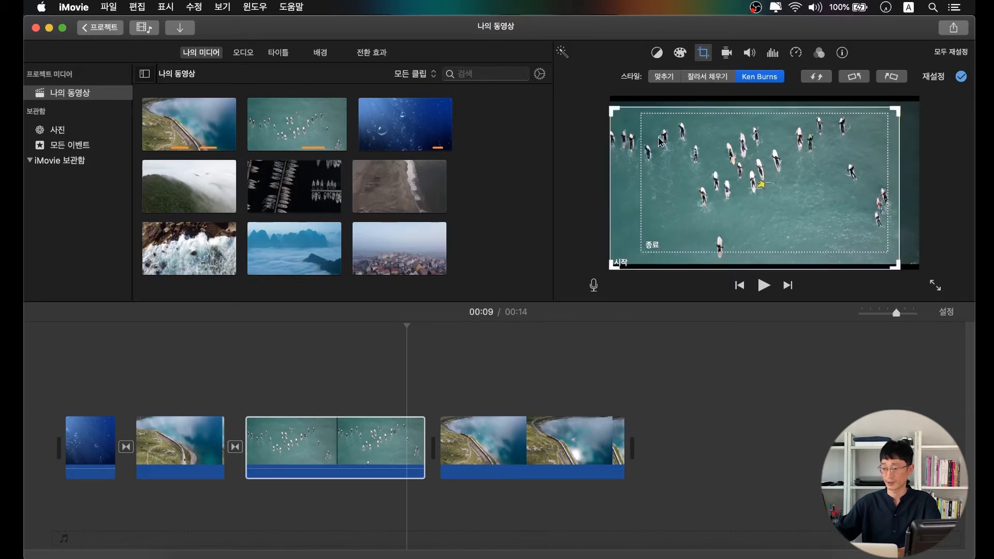
pyautogui.moveTo(615, 115); pyautogui.dragTo(650, 135)
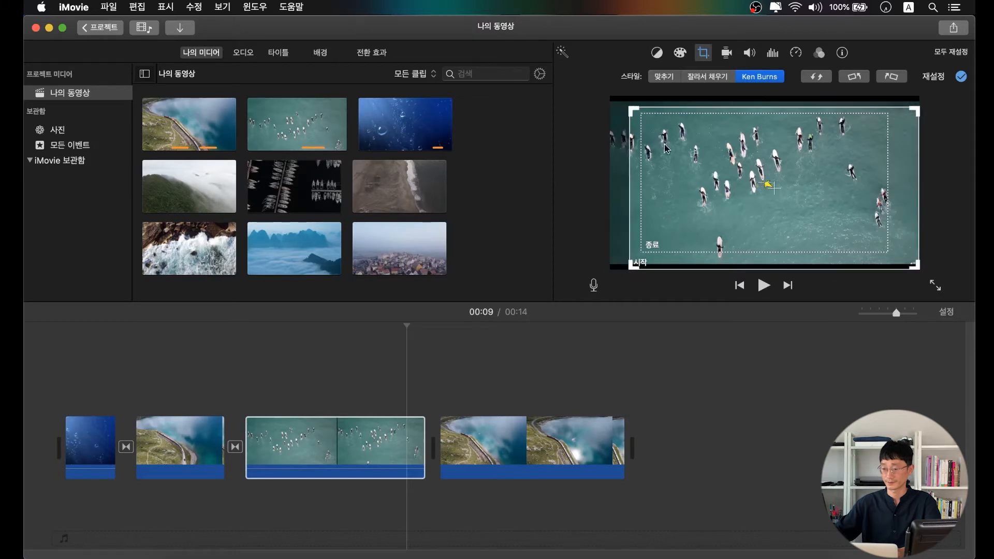
# Shrink the Ken Burns 종료 (End) frame around the upper-right surfers and readjust the 시작 (Start) frame to nearly the full picture
pyautogui.click(646, 253)
pyautogui.moveTo(644, 251); pyautogui.dragTo(765, 180)
pyautogui.click(668, 111)
pyautogui.moveTo(669, 113); pyautogui.dragTo(656, 108)
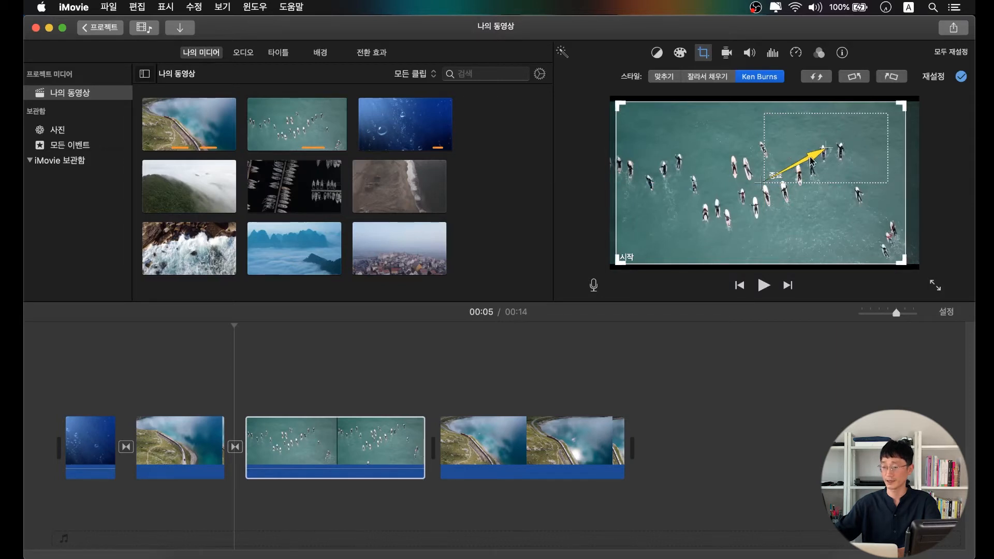
# Play the surfer clip to check its Ken Burns movement and reset its cropping
pyautogui.click(364, 380)
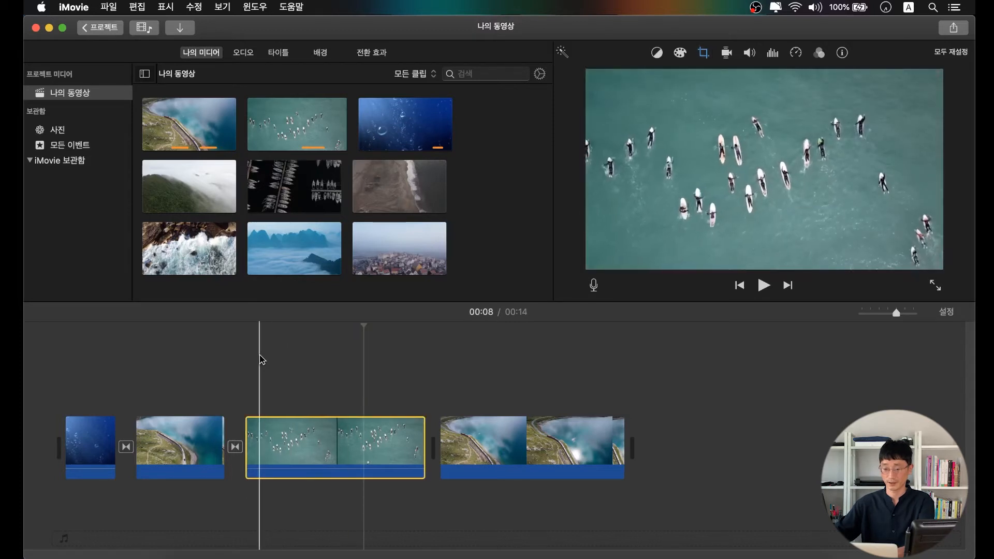
pyautogui.press('space')
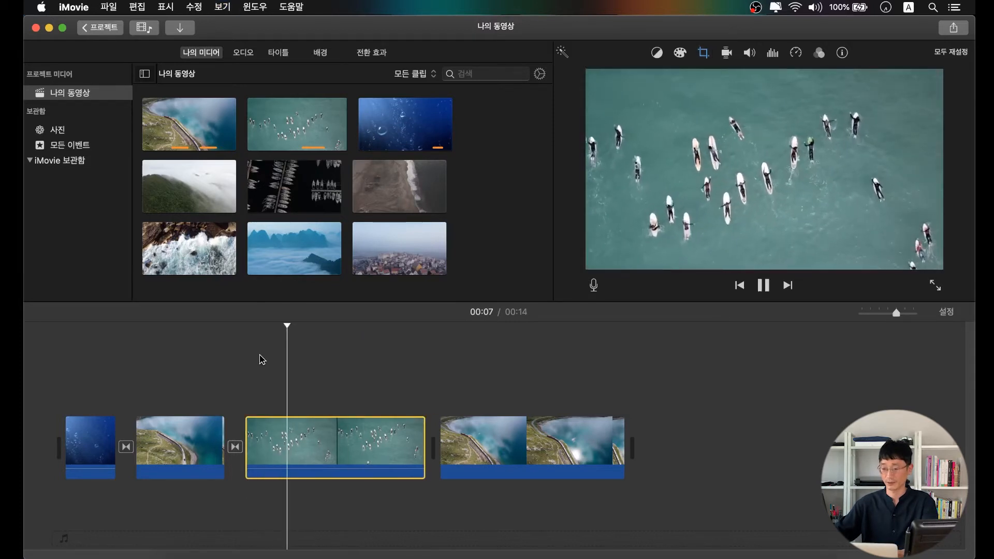
pyautogui.press('space')
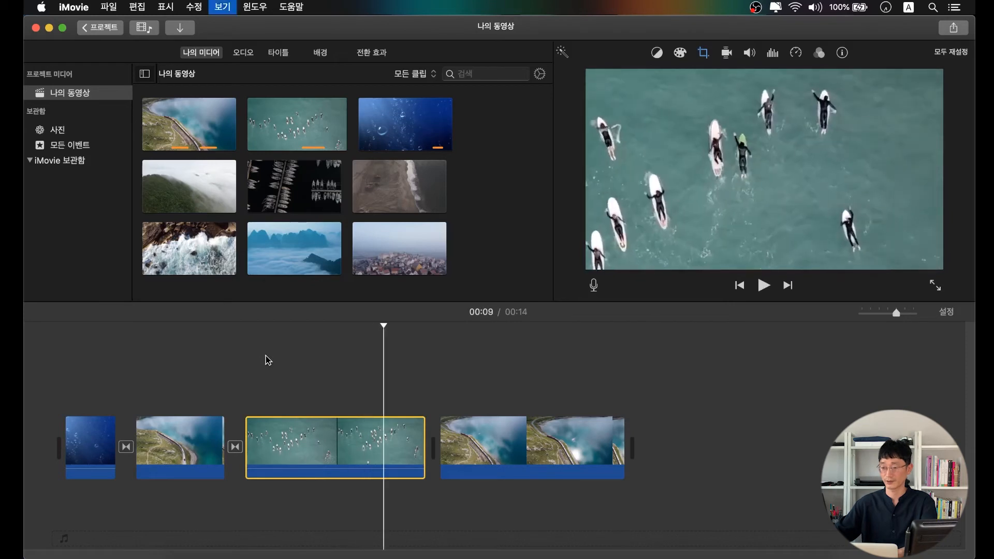
pyautogui.click(337, 445)
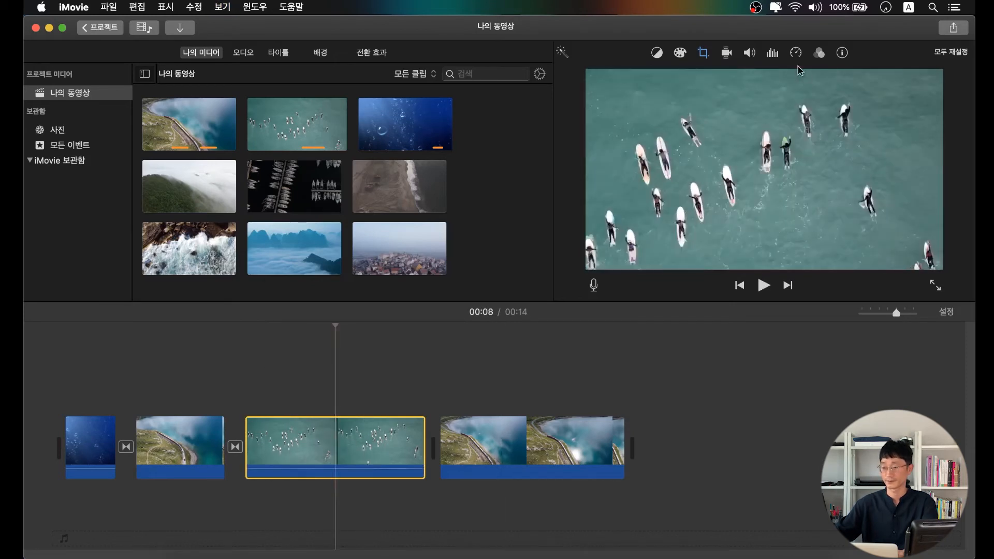
pyautogui.click(711, 52)
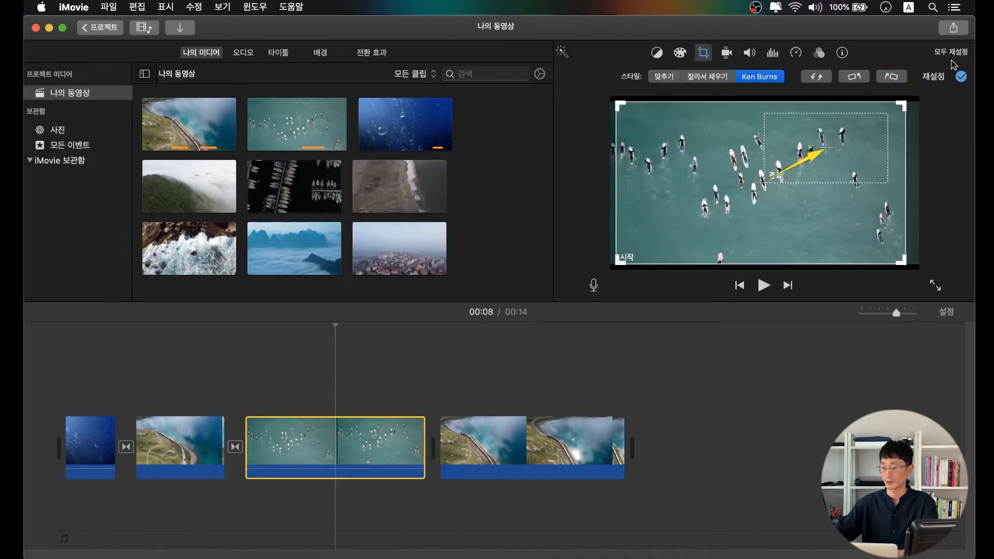
pyautogui.click(937, 76)
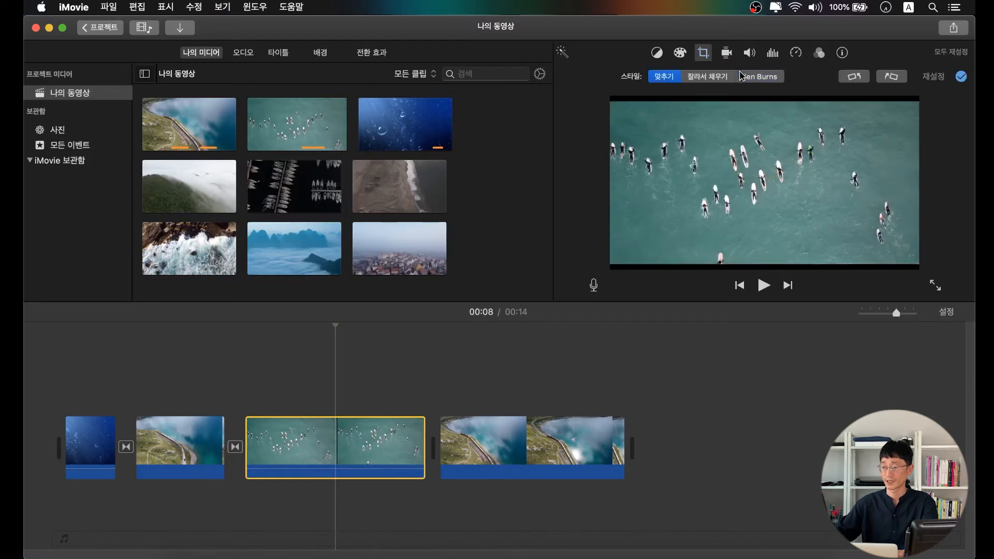
# View the stabilization options and try slowing the surfer clip with the 느리게 (Slow) speed at 10%
pyautogui.click(727, 53)
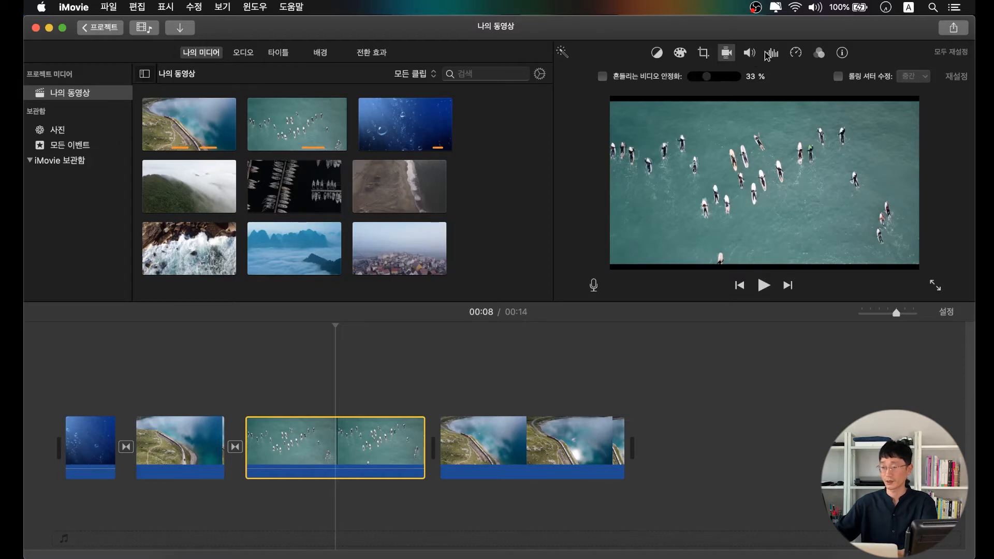
pyautogui.click(797, 55)
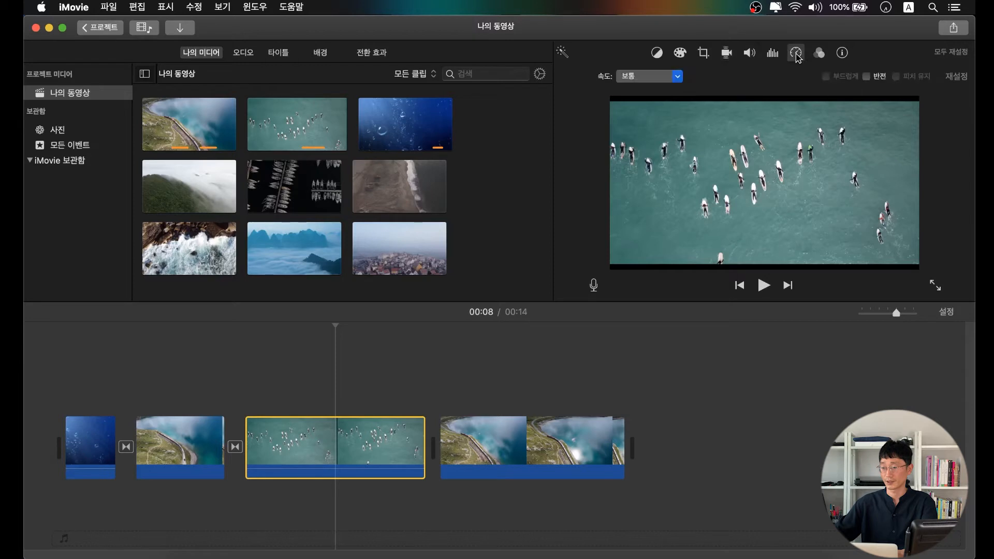
pyautogui.click(662, 79)
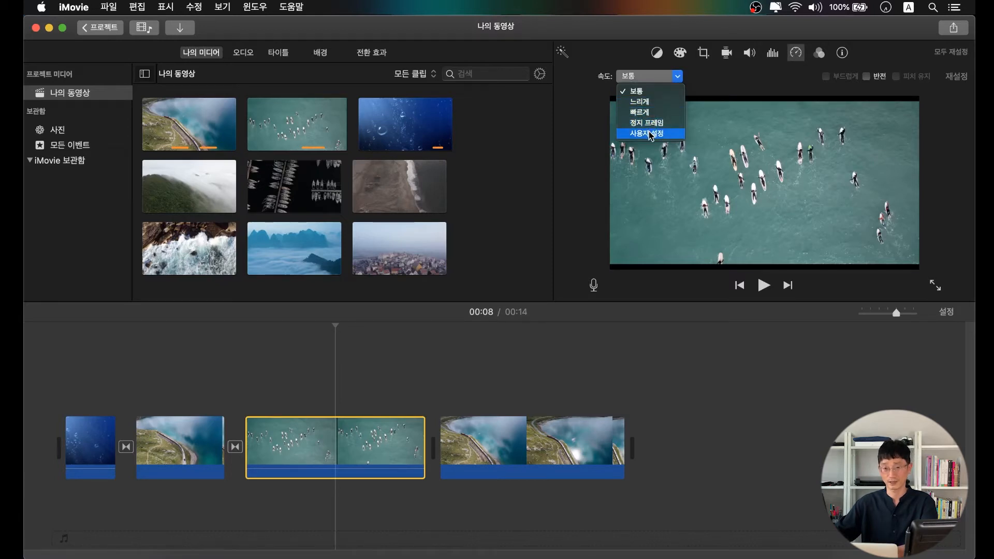
pyautogui.click(651, 103)
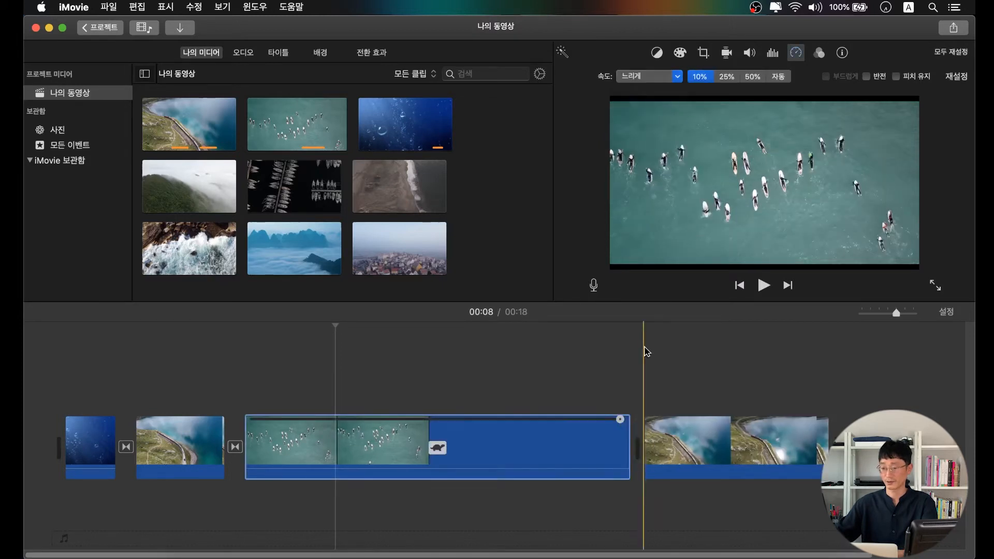
# Play the slowed surfer clip to check its motion
pyautogui.click(305, 411)
pyautogui.press('space')
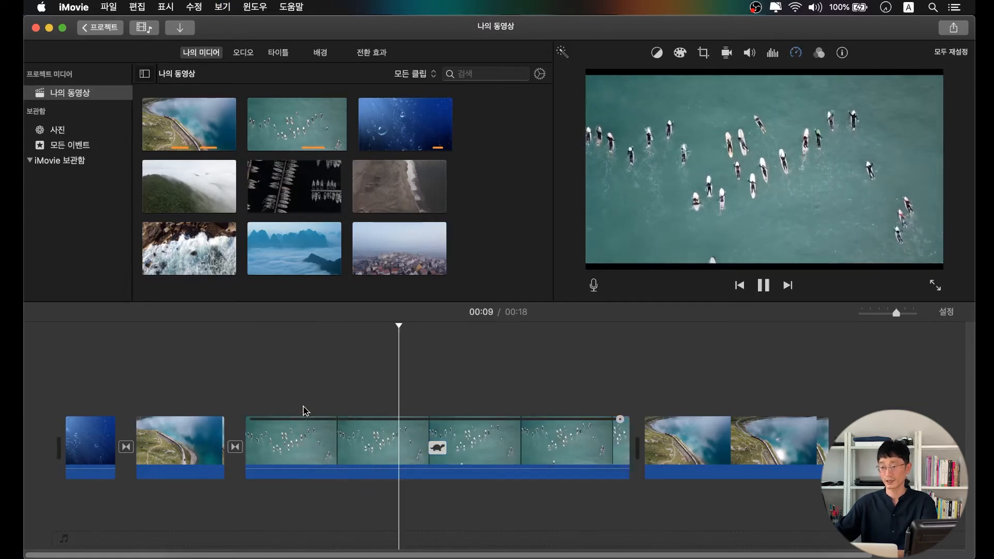
pyautogui.press('space')
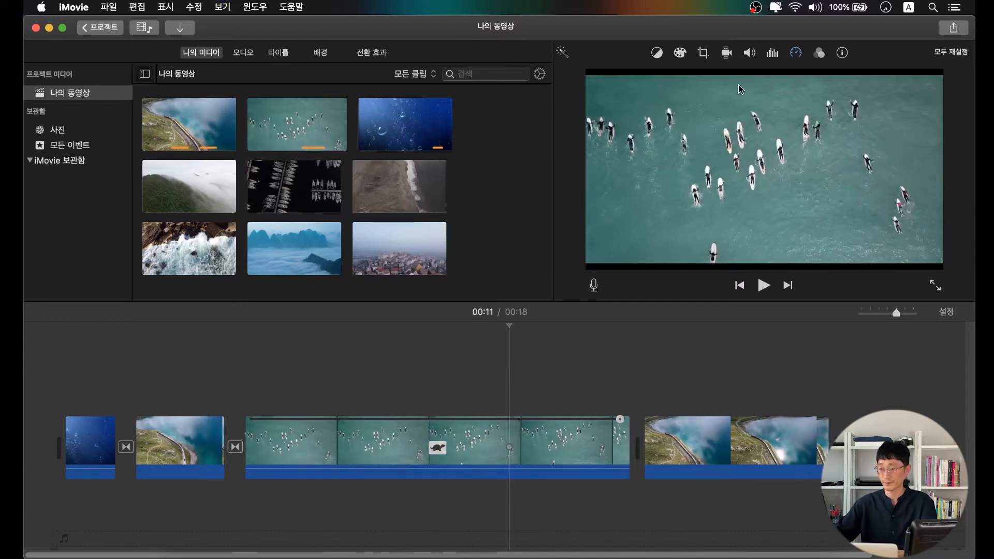
# Try the surfer clip at 50% speed and speed it up with 빠르게 (Fast) at 2x
pyautogui.click(793, 55)
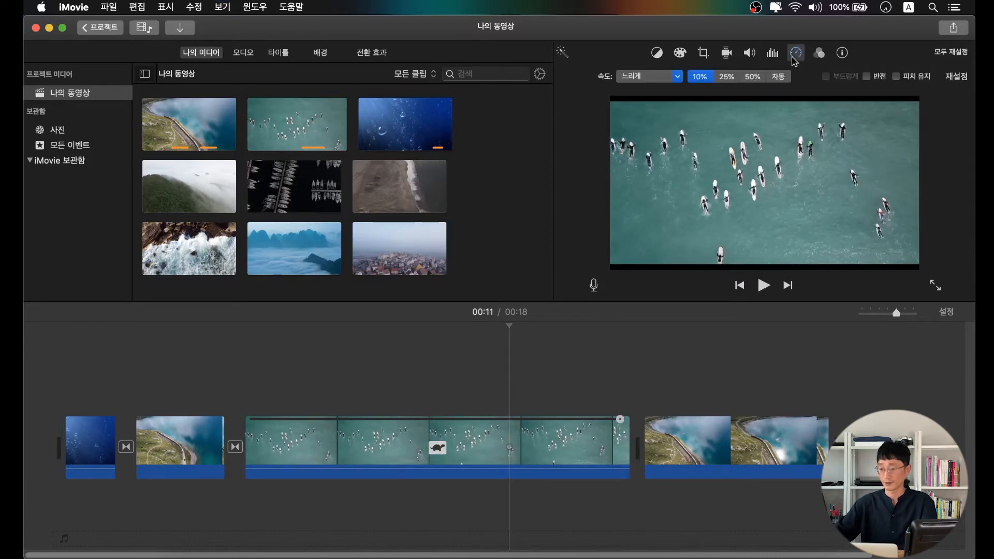
pyautogui.click(753, 77)
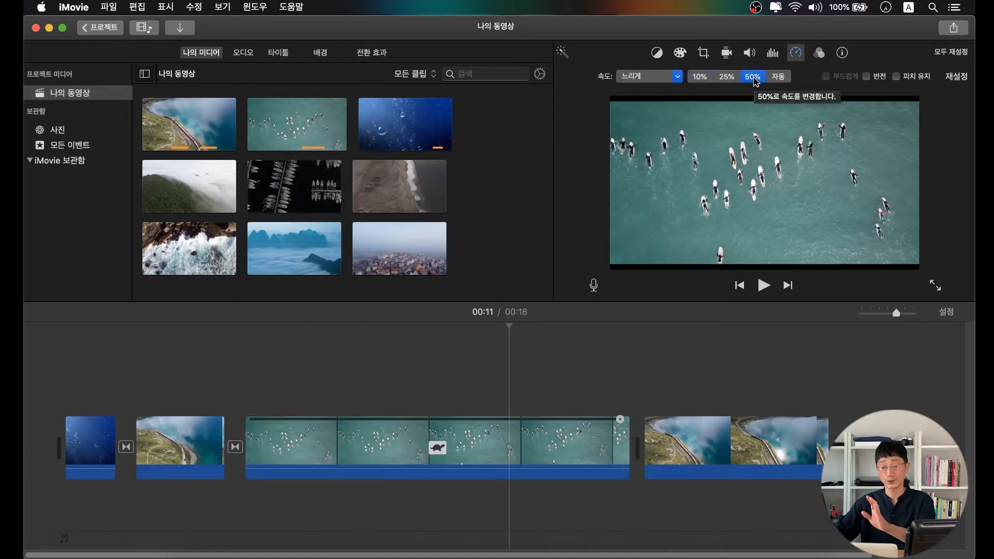
pyautogui.click(678, 77)
pyautogui.click(670, 103)
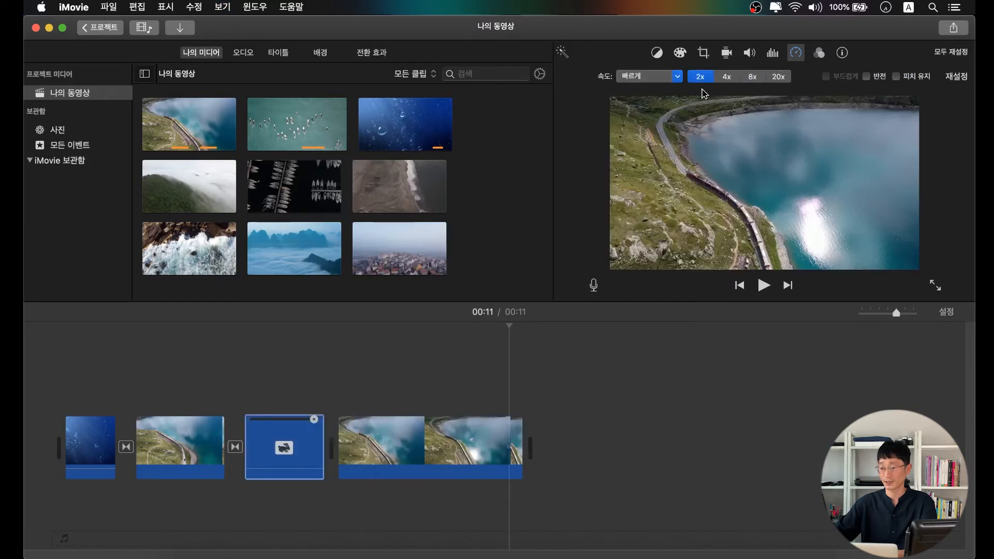
# Set the speed of the last lakeside railway clip to 빠르게 (Fast) at 2x
pyautogui.click(677, 79)
pyautogui.click(647, 110)
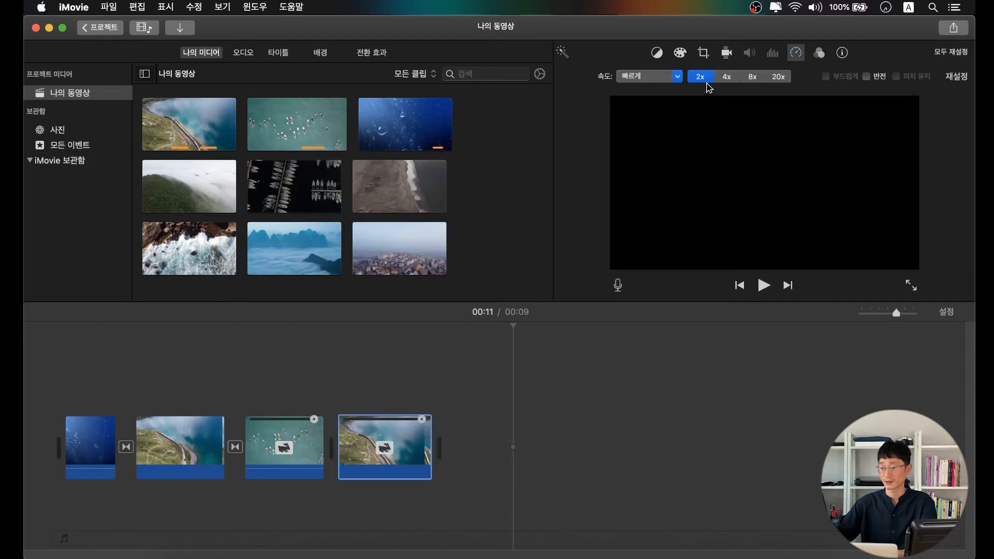
pyautogui.click(729, 77)
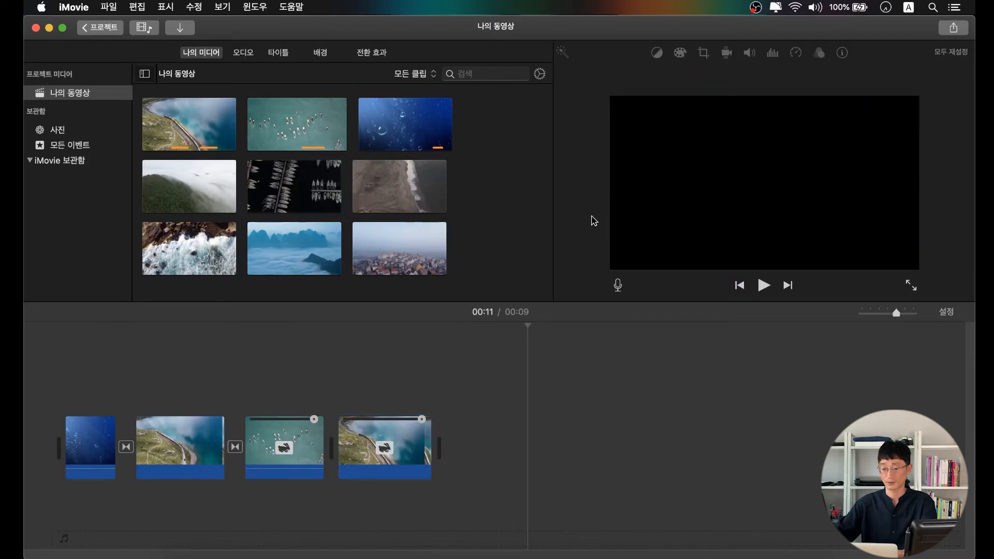
# Set the surfer clip's speed to 사용자 설정 (Custom) at 100%
pyautogui.click(307, 441)
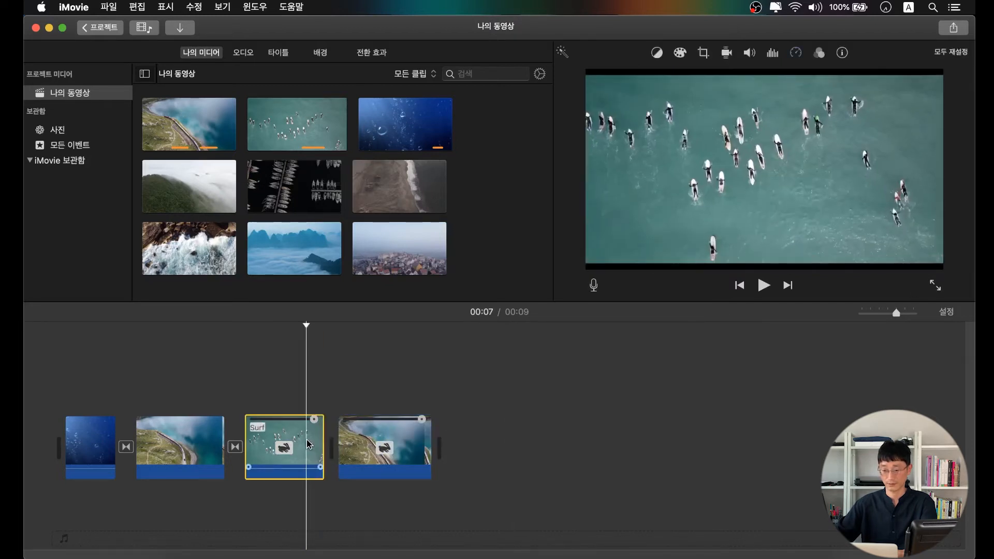
pyautogui.click(795, 52)
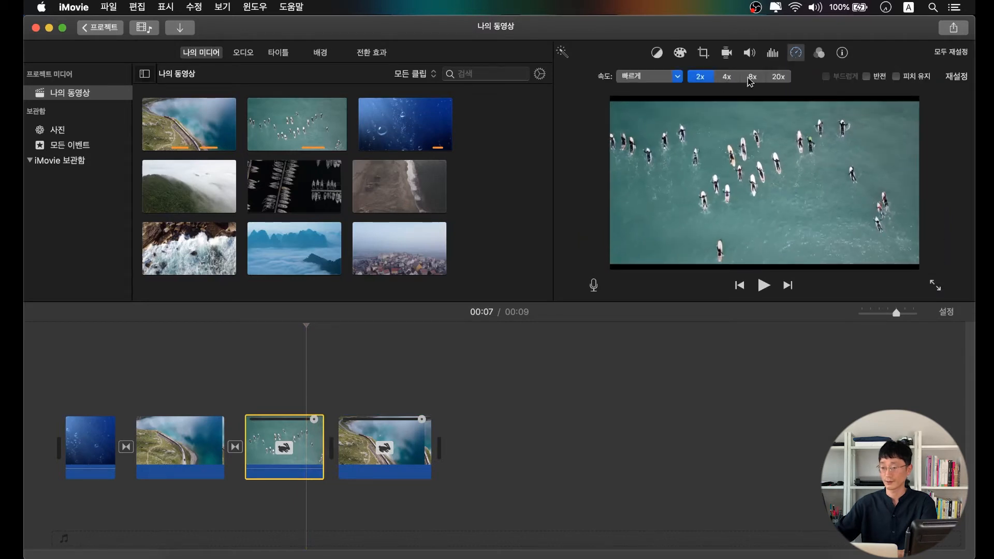
pyautogui.click(678, 76)
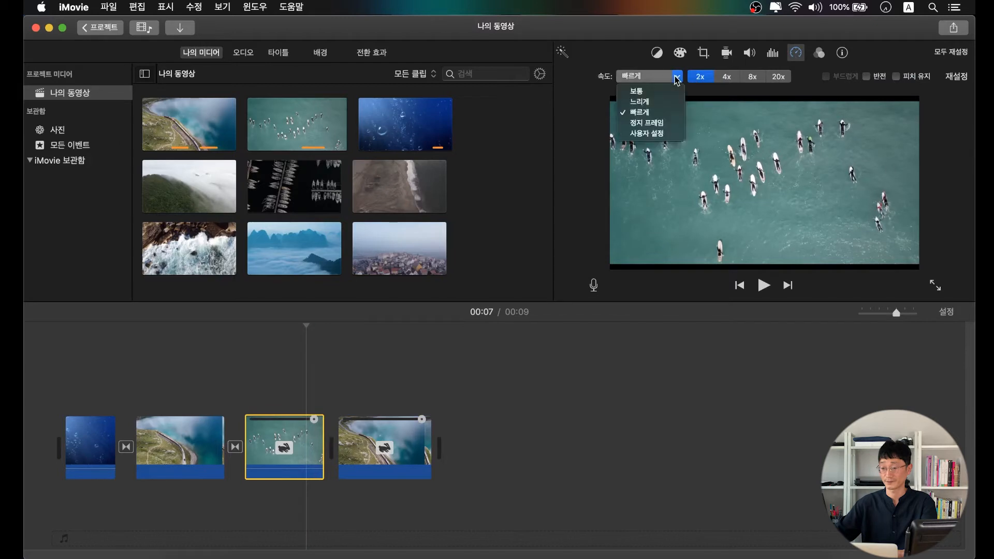
pyautogui.click(655, 136)
pyautogui.doubleClick(713, 78)
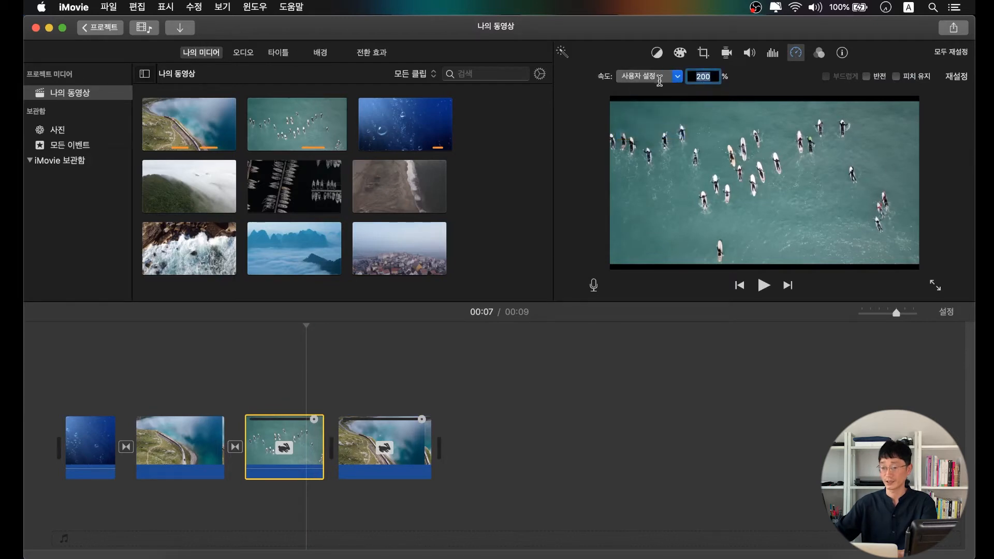
pyautogui.write('10')
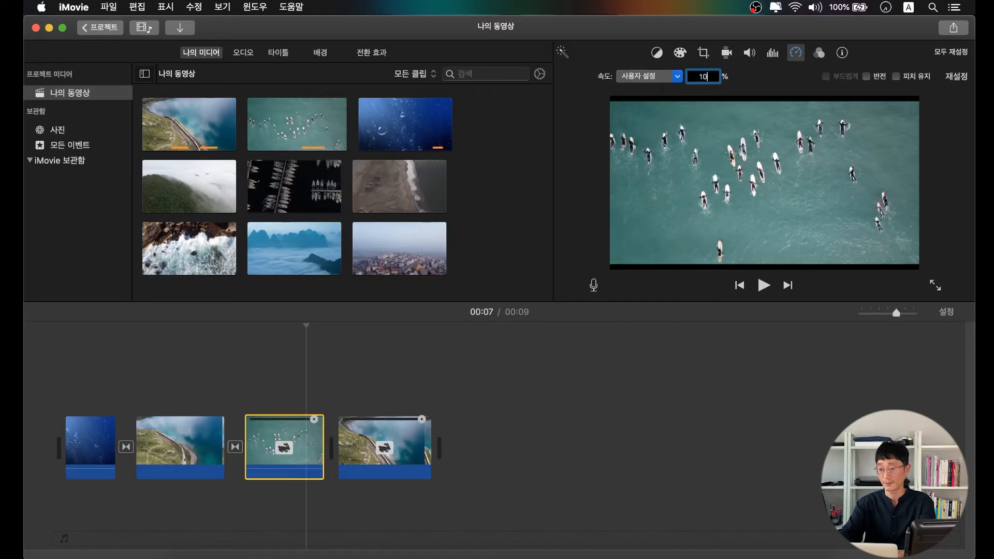
pyautogui.write('0')
pyautogui.press('Return')
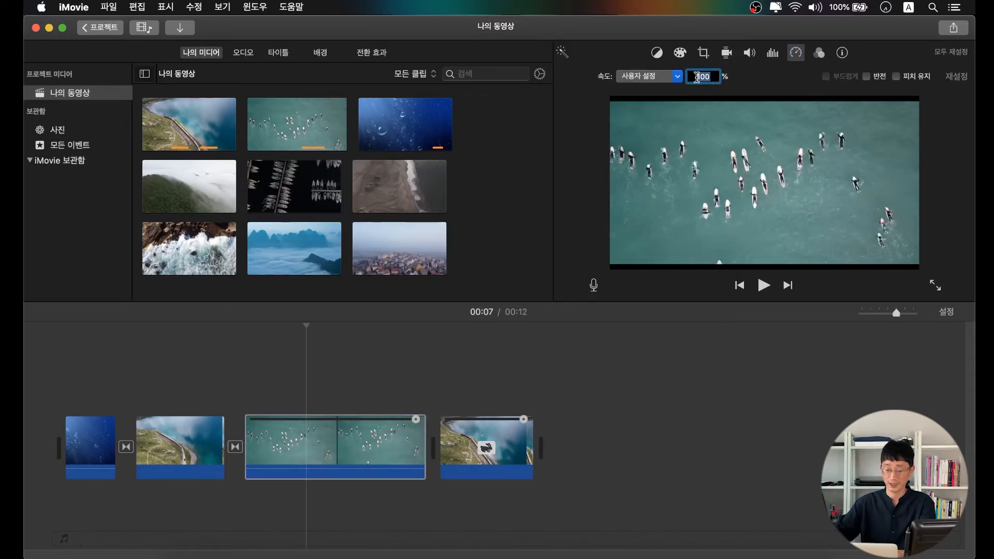
# Try custom speeds of 200% and 50% on the surfer clip
pyautogui.write('200')
pyautogui.press('Return')
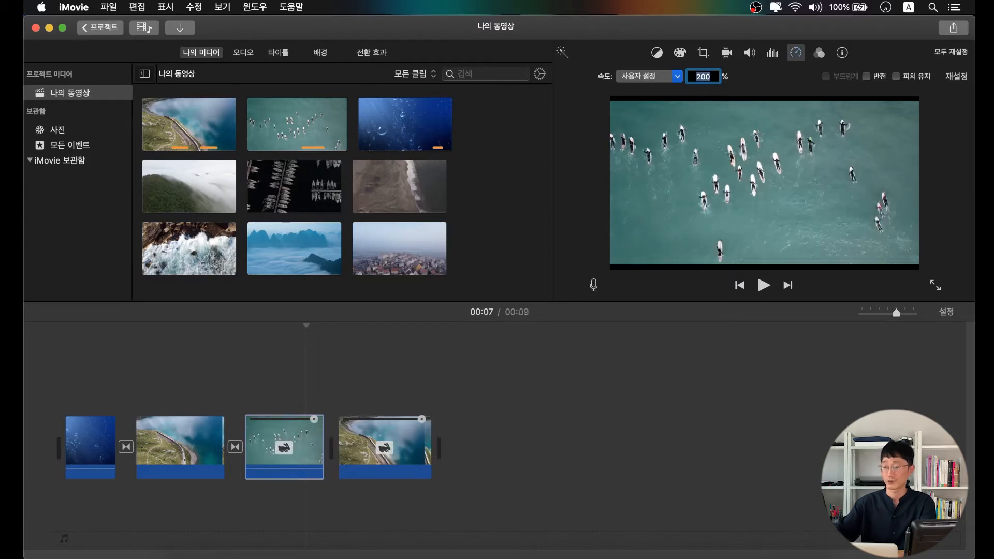
pyautogui.write('50')
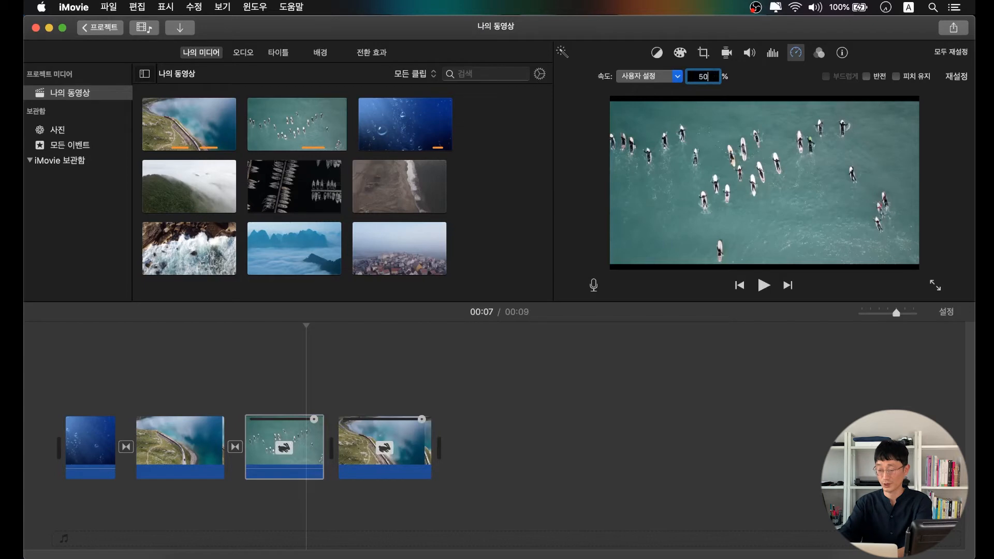
pyautogui.press('Return')
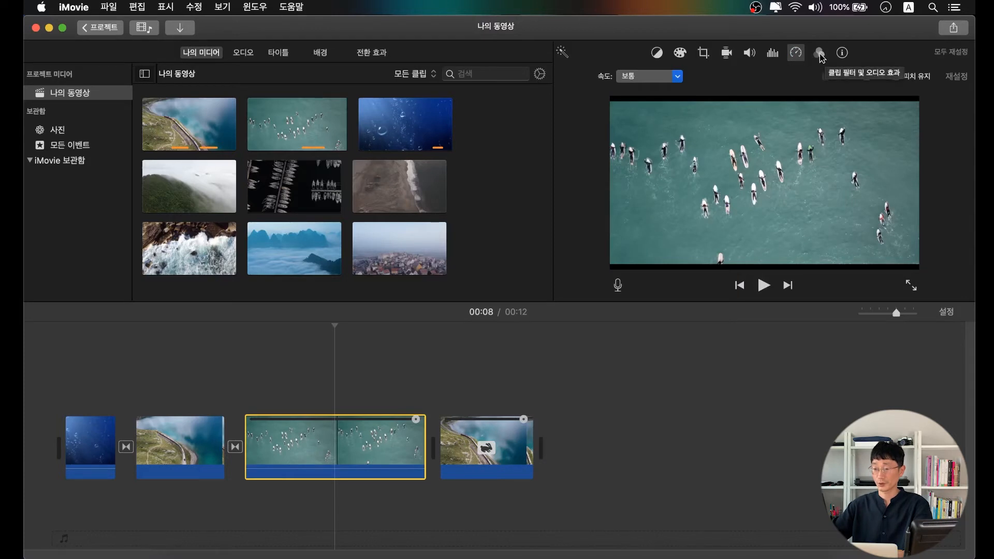
# Apply the 뒤집힘 (Flipped) clip filter to the surfer clip
pyautogui.click(820, 54)
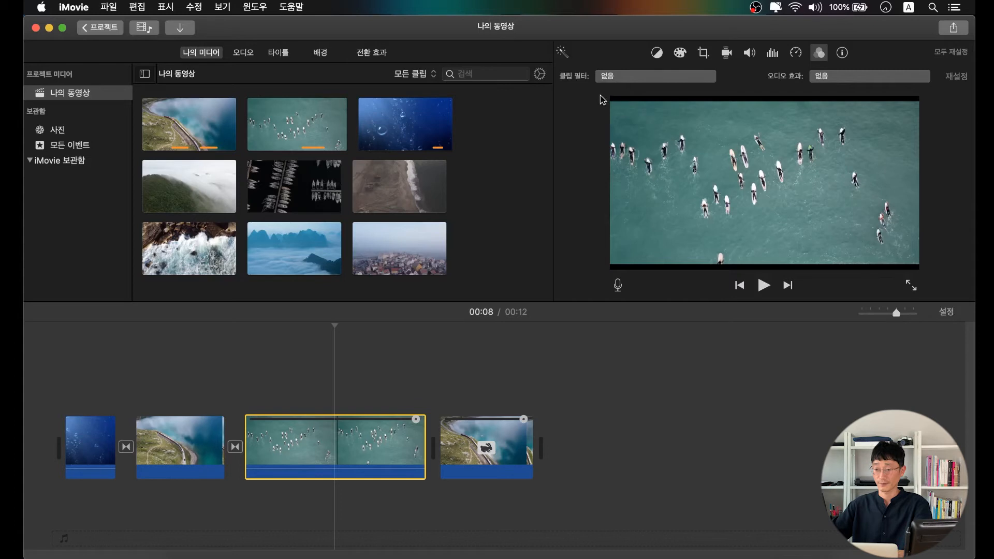
pyautogui.click(623, 77)
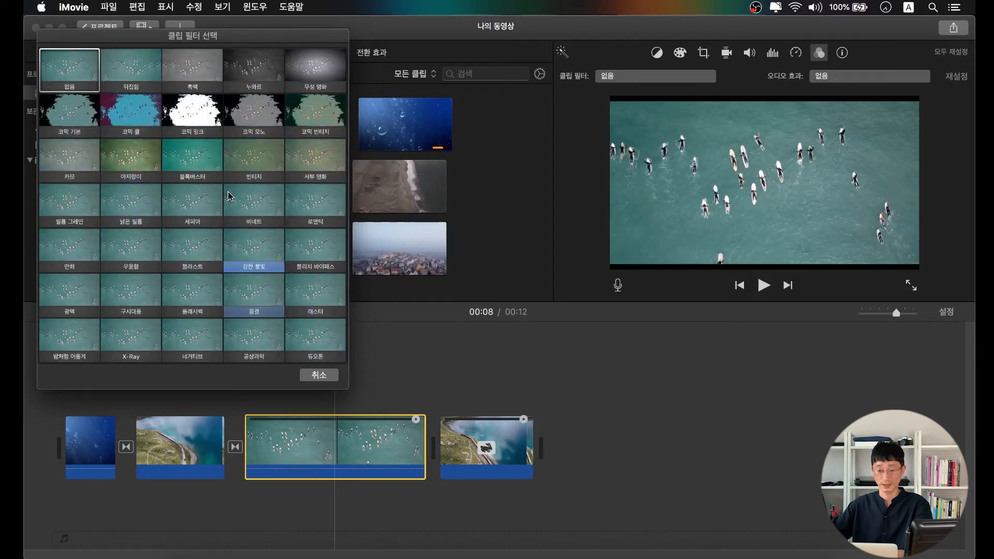
pyautogui.click(145, 66)
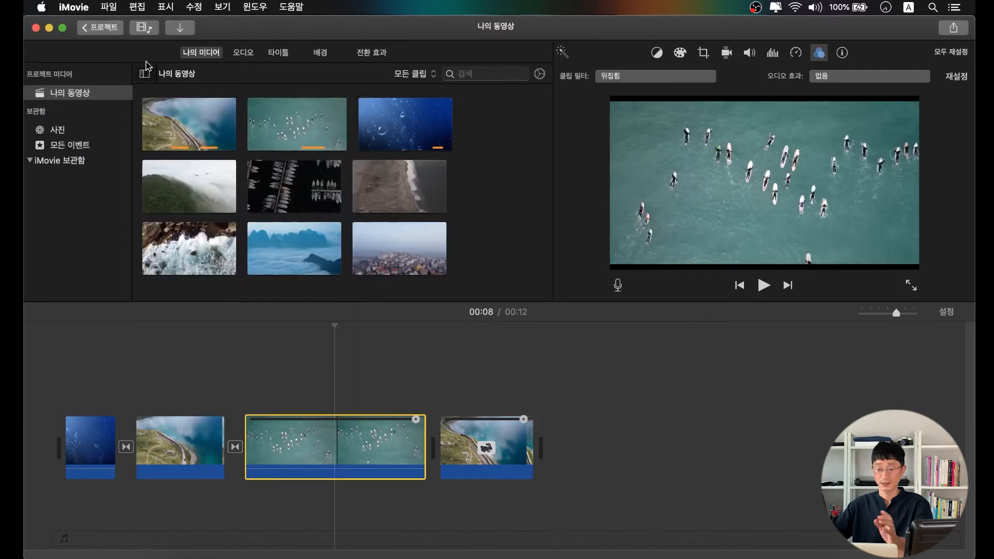
# Try the 빈티지 (Vintage) and 듀오톤 (Duotone) clip filters on the surfer clip
pyautogui.click(662, 76)
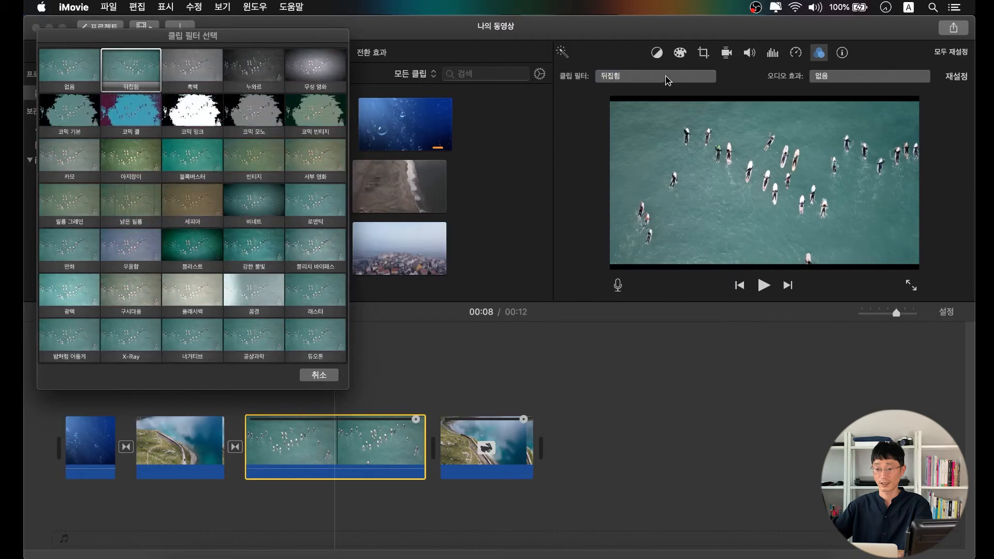
pyautogui.click(264, 174)
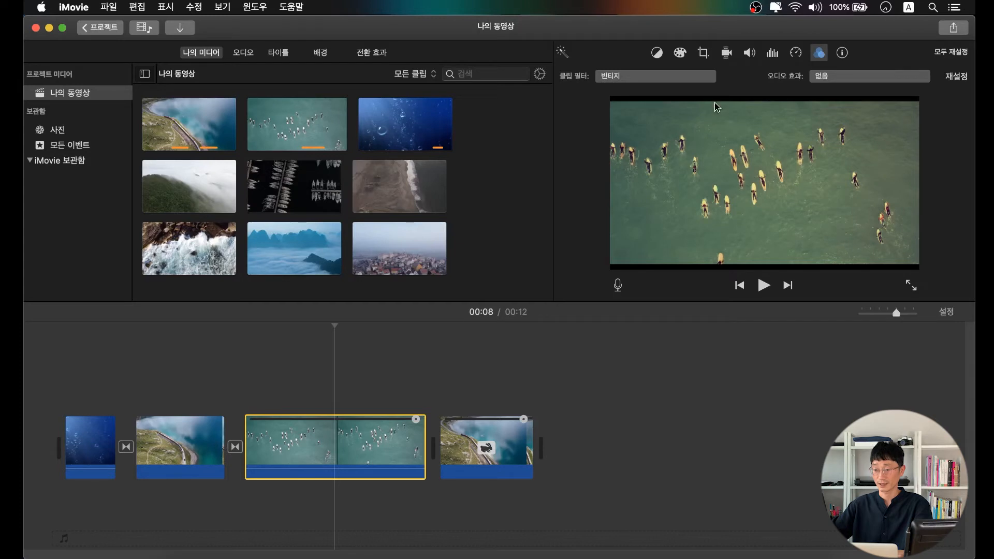
pyautogui.click(655, 79)
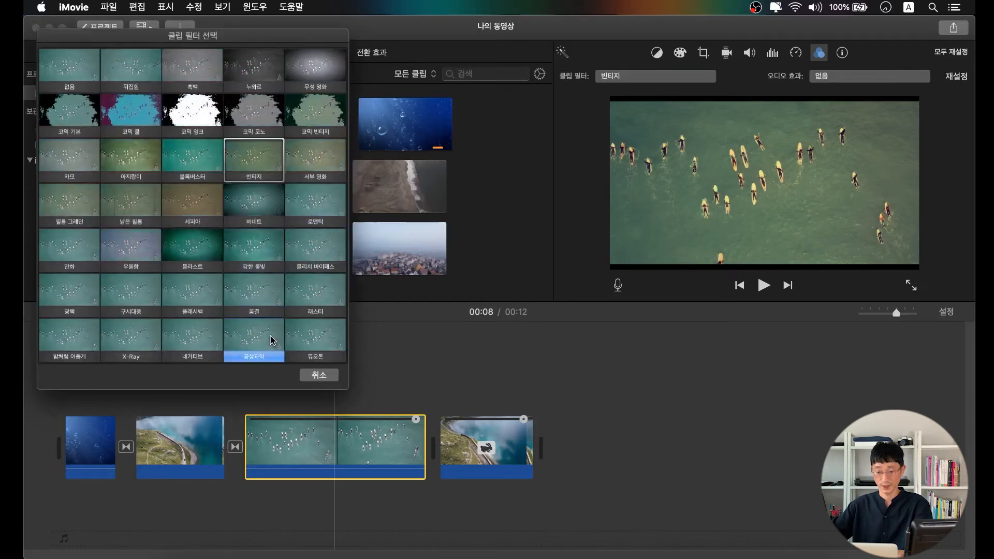
pyautogui.click(329, 344)
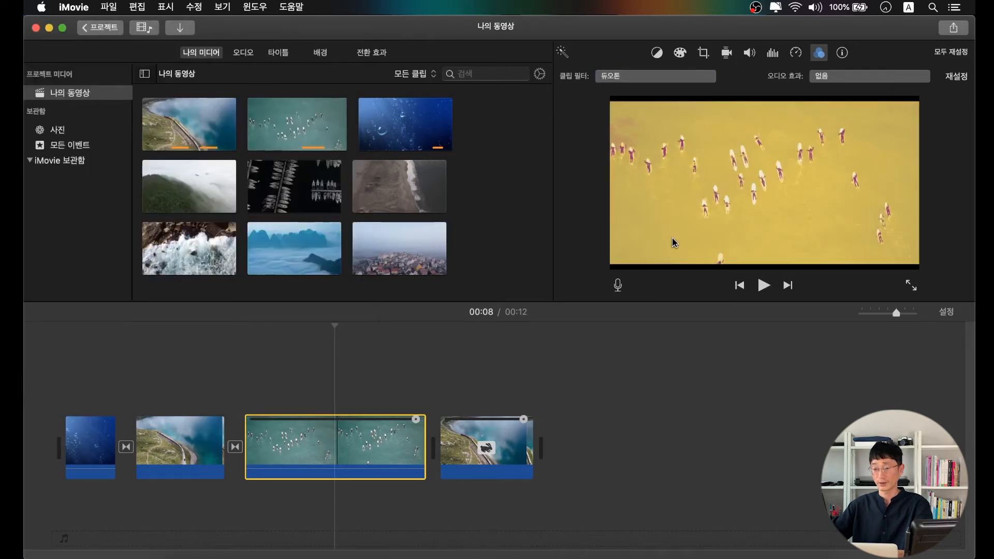
pyautogui.click(647, 80)
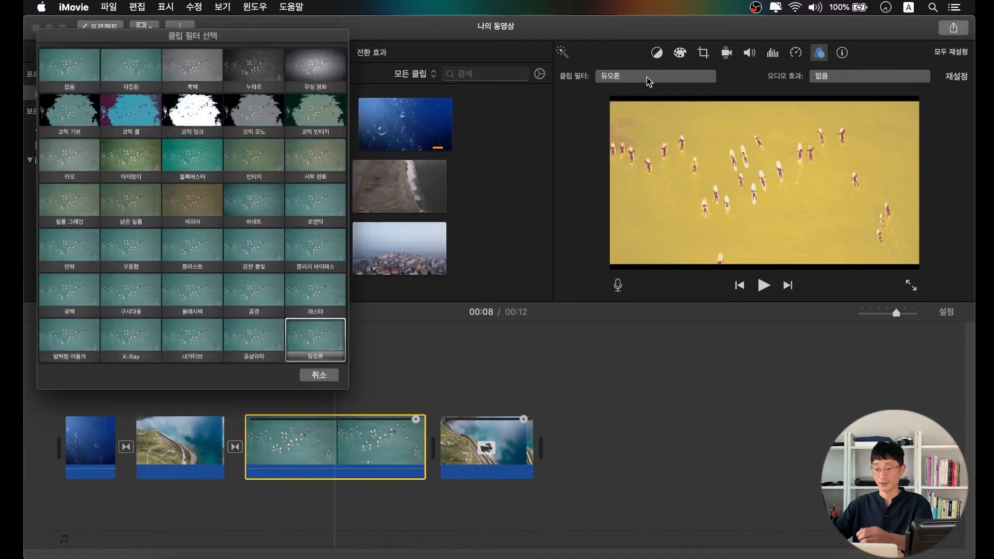
pyautogui.click(825, 63)
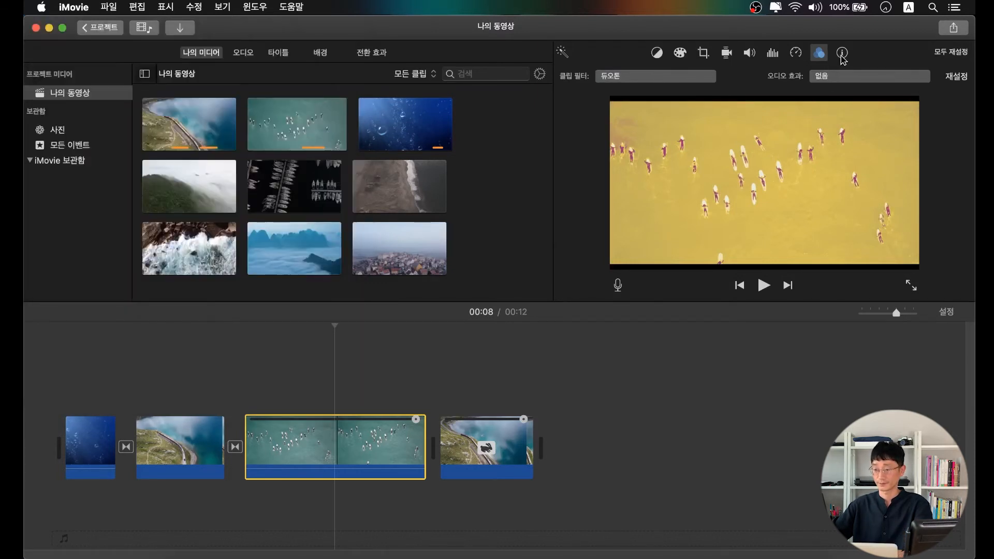
# View the surfer clip's information and reset all of its adjustments
pyautogui.click(843, 54)
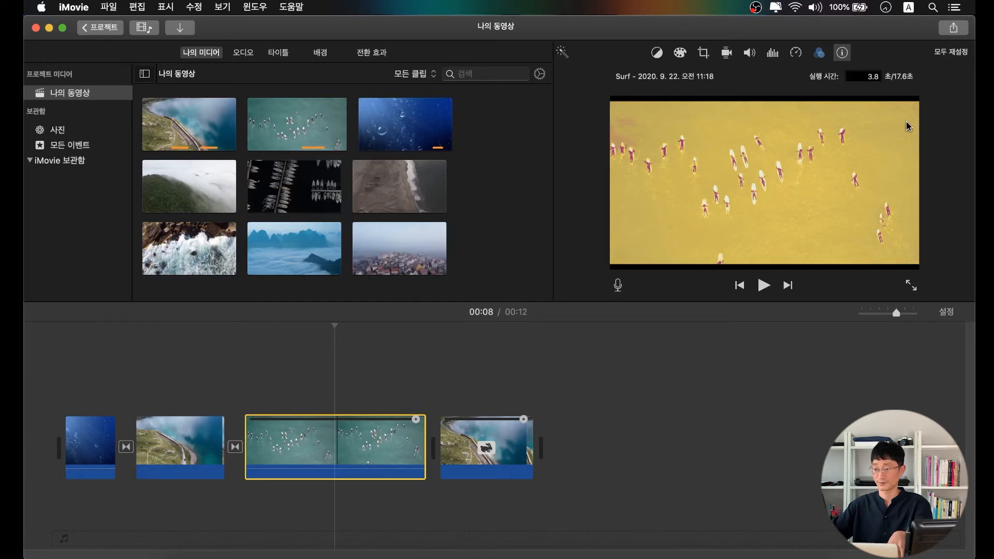
pyautogui.click(954, 54)
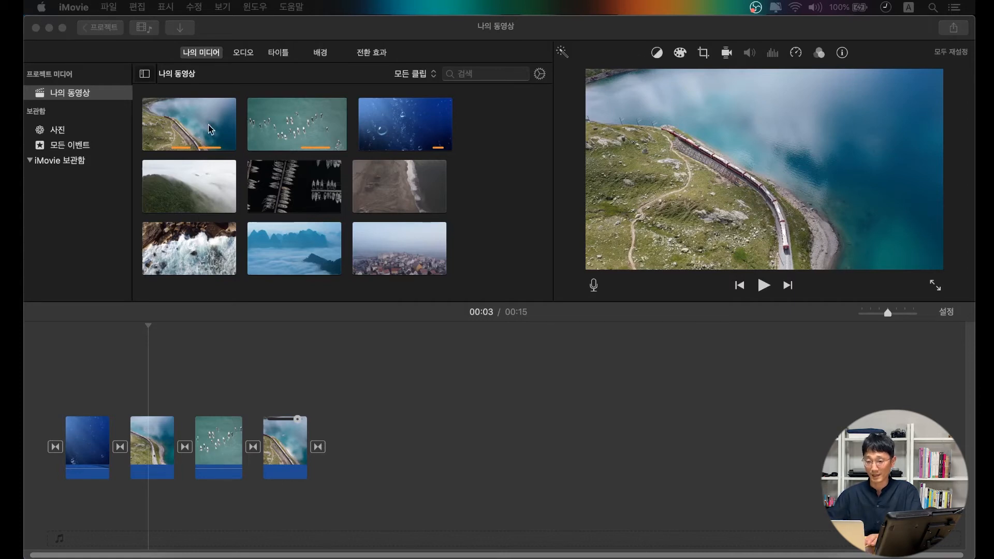
pyautogui.click(184, 131)
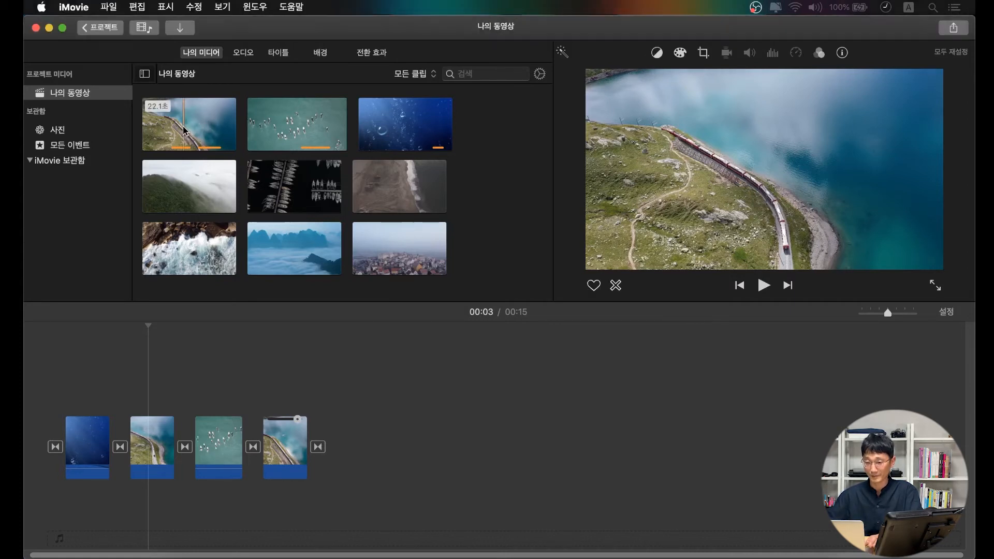
pyautogui.click(301, 127)
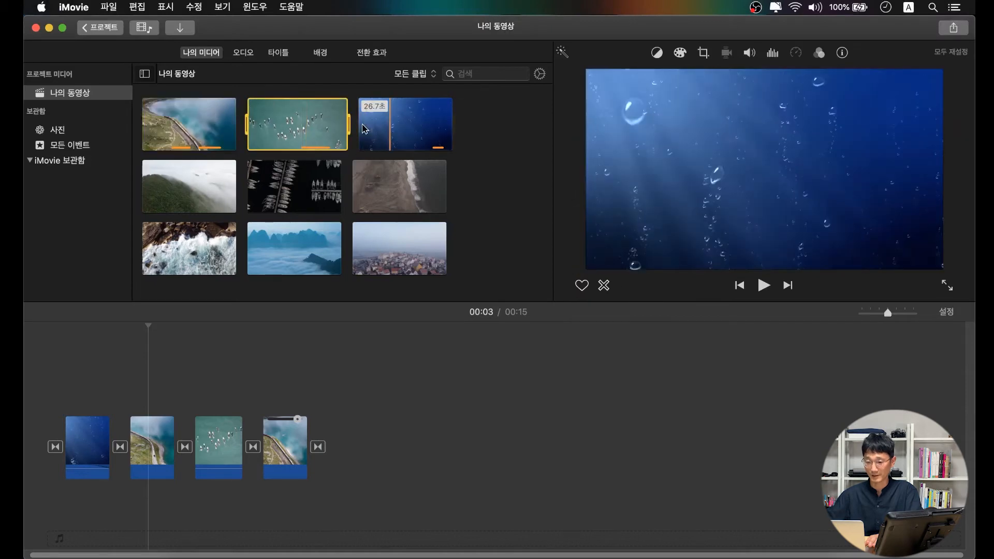
pyautogui.click(381, 124)
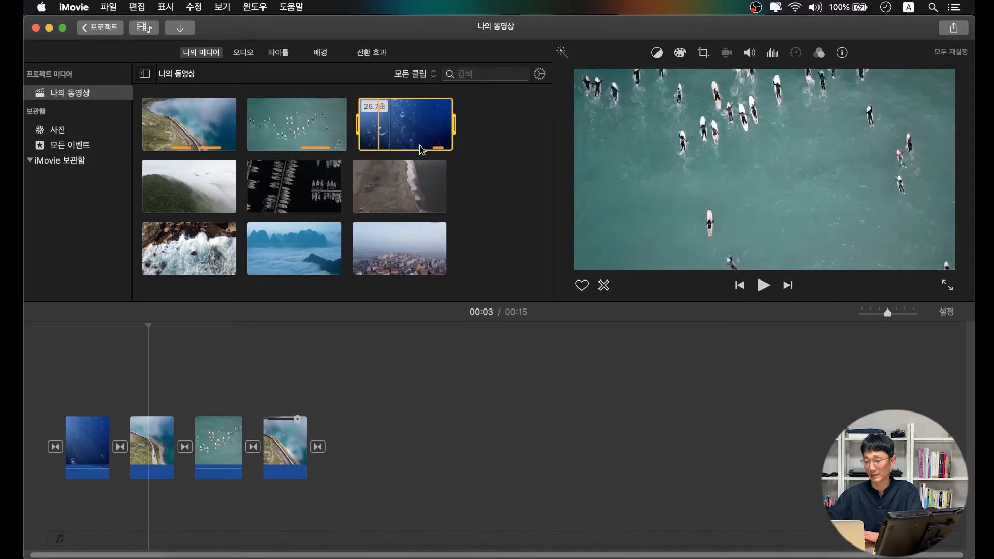
pyautogui.moveTo(441, 144)
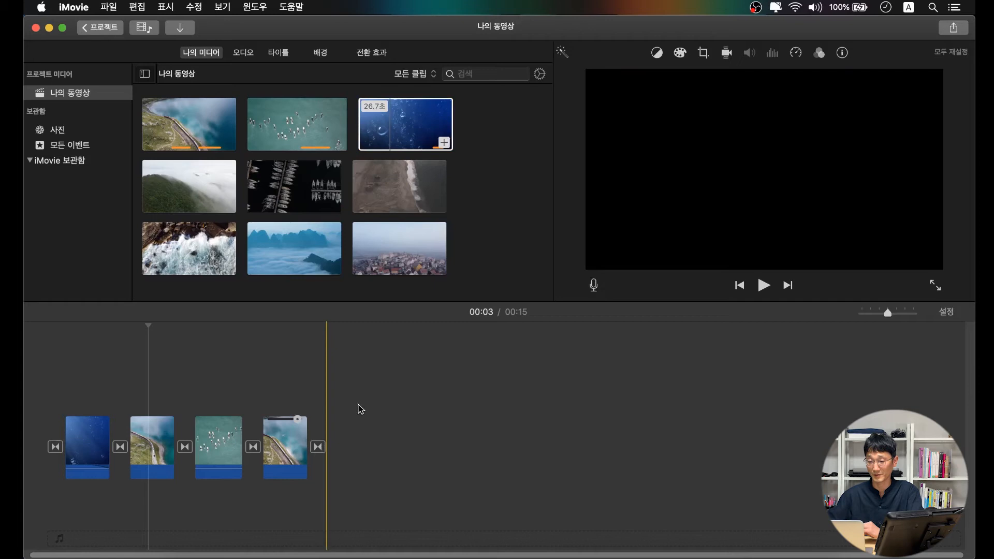
# Overlay the rocky shore wave clip above the second and third timeline clips, trimming its end to the surfer clip's end
pyautogui.click(192, 246)
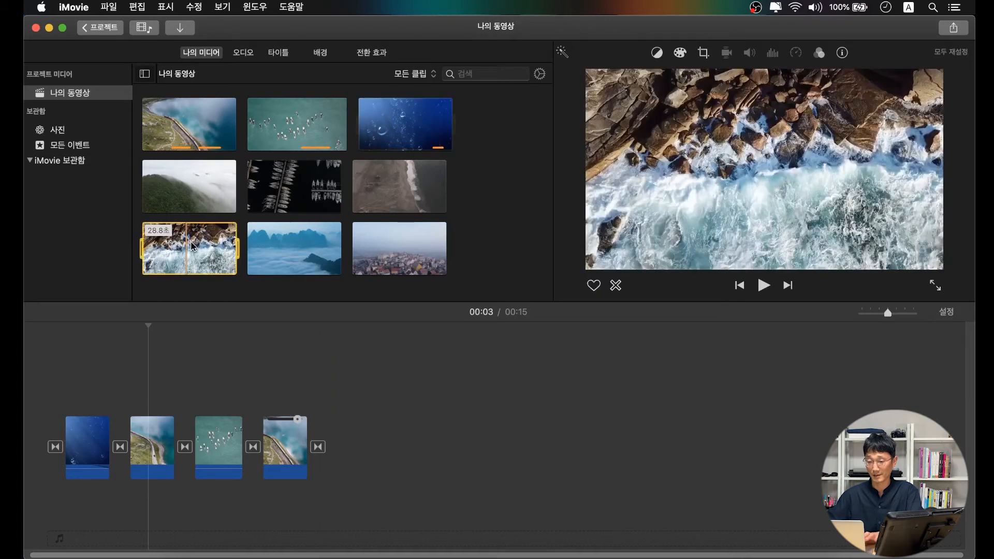
pyautogui.moveTo(198, 244); pyautogui.dragTo(161, 387)
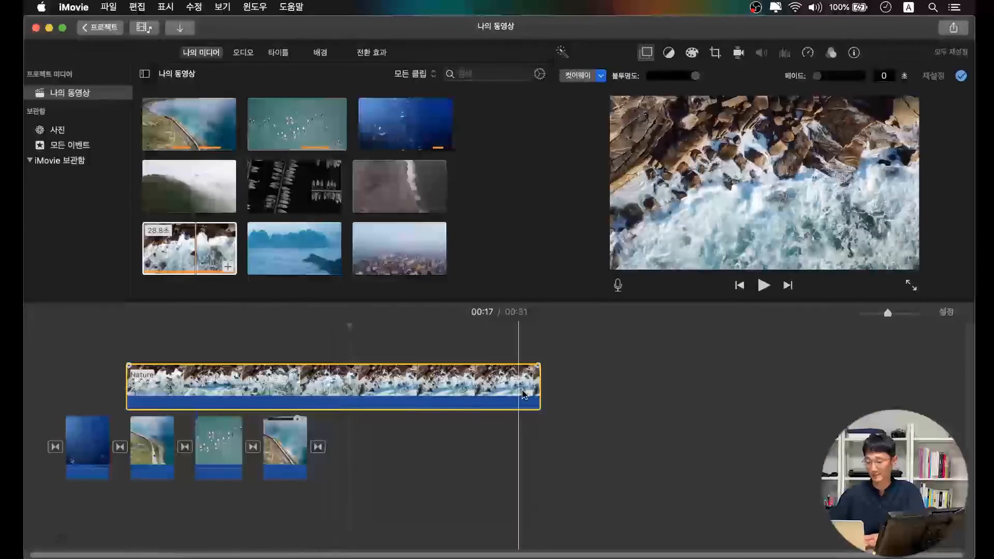
pyautogui.moveTo(539, 393); pyautogui.dragTo(244, 400)
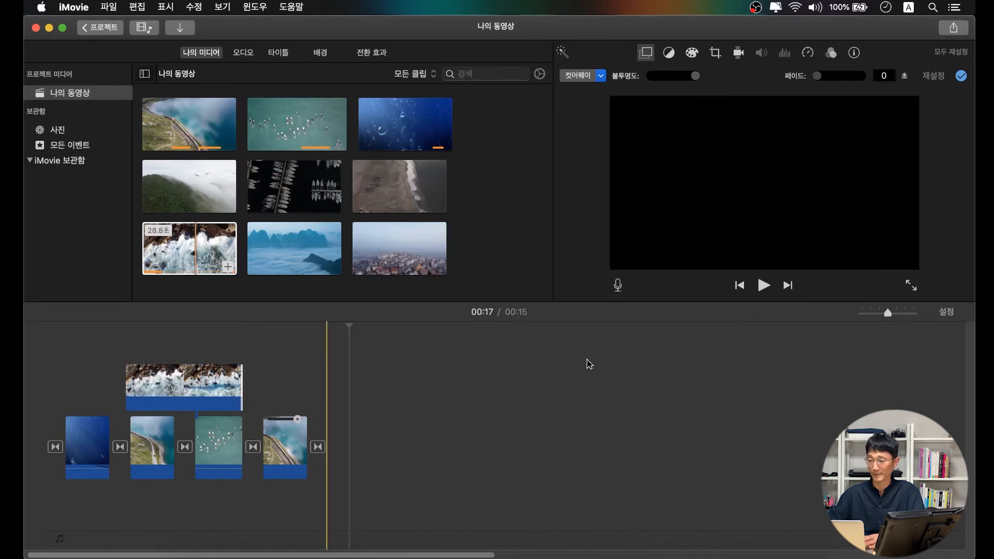
# Try about half opacity on the wave cutaway clip, and return it to full opacity
pyautogui.click(201, 383)
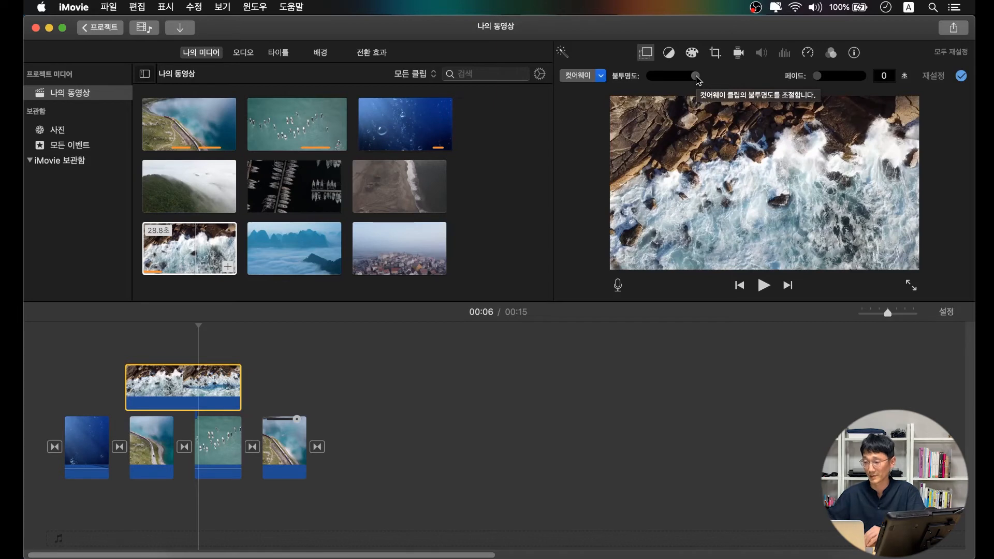
pyautogui.moveTo(698, 80); pyautogui.dragTo(673, 78)
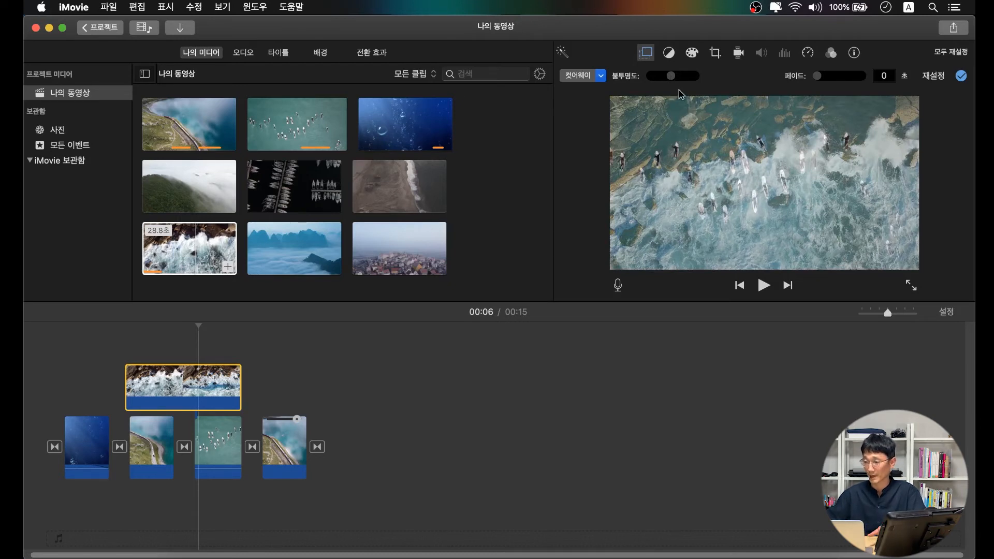
pyautogui.moveTo(674, 78); pyautogui.dragTo(702, 77)
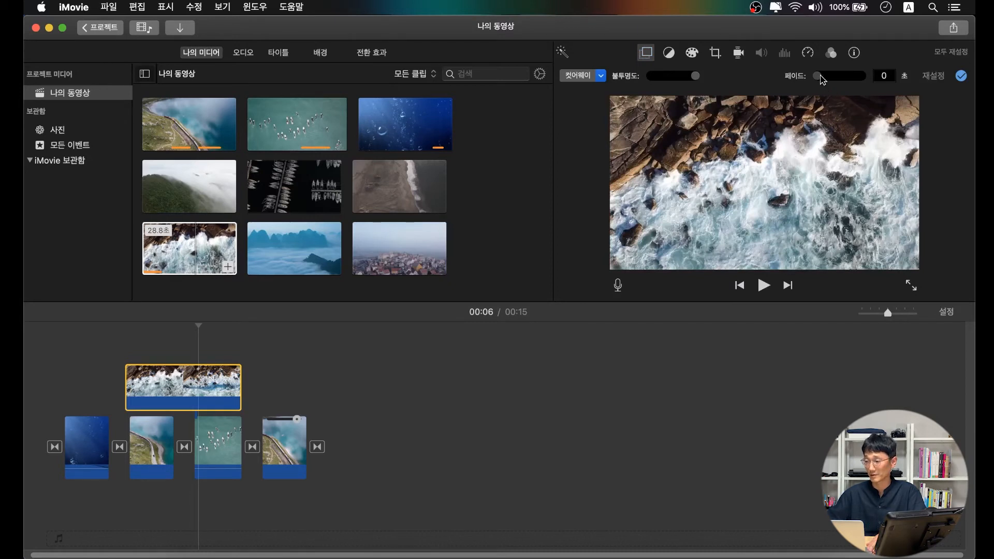
# Try a 0.9-second fade on the wave cutaway clip, and reset its overlay settings
pyautogui.moveTo(833, 79); pyautogui.dragTo(840, 79)
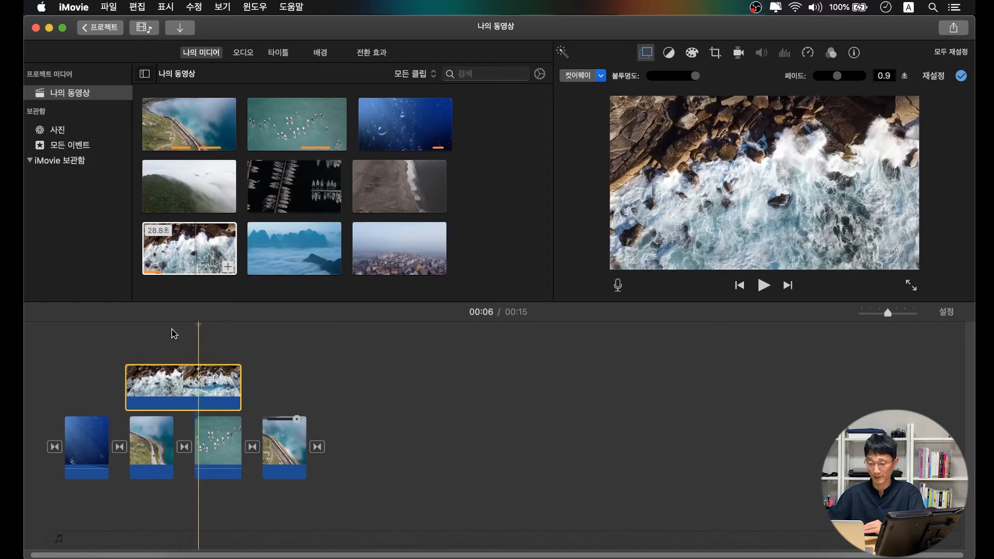
pyautogui.click(145, 335)
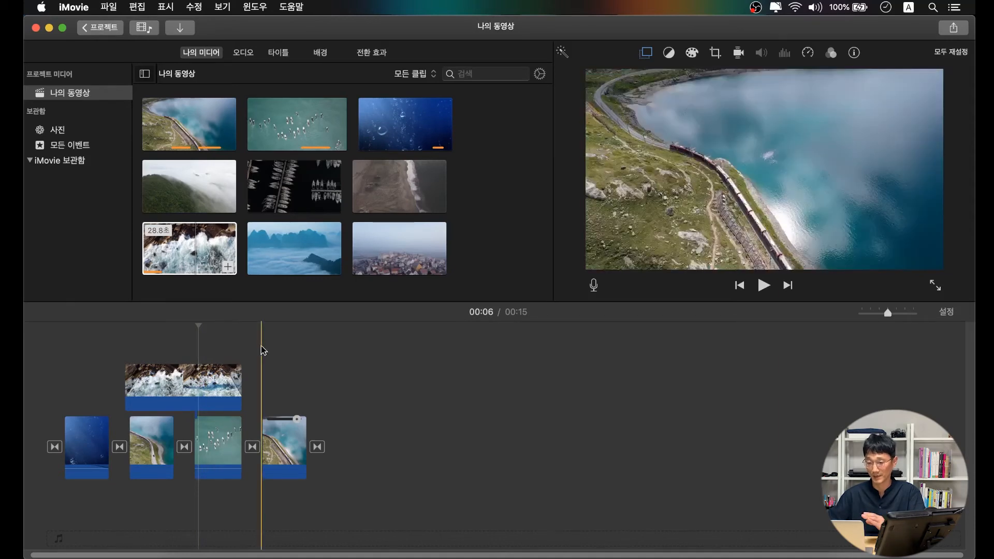
pyautogui.click(193, 383)
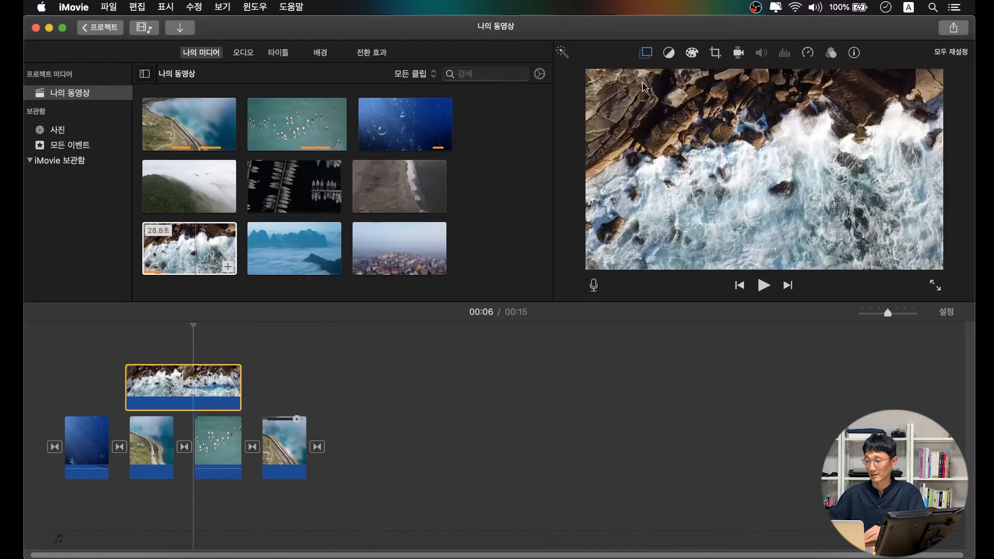
pyautogui.click(646, 53)
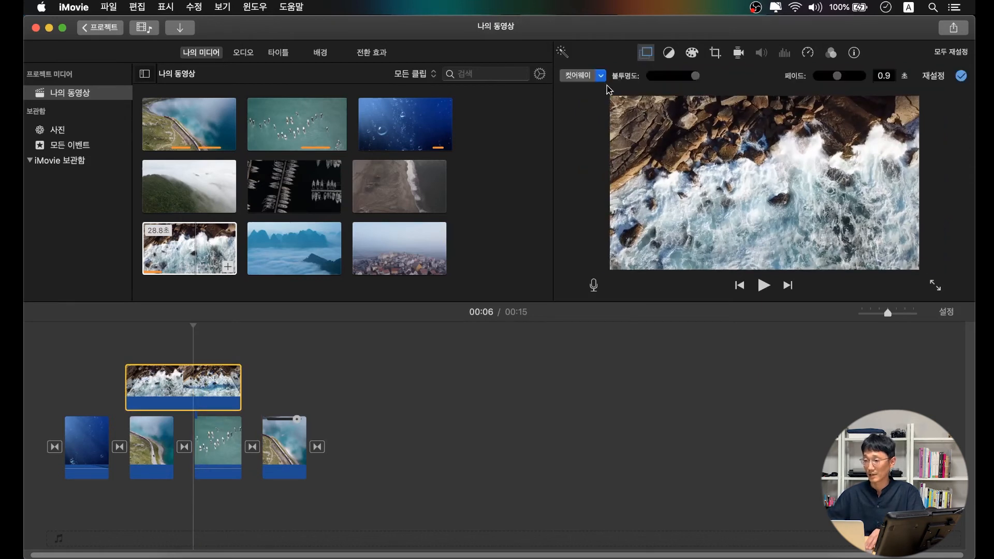
pyautogui.click(931, 78)
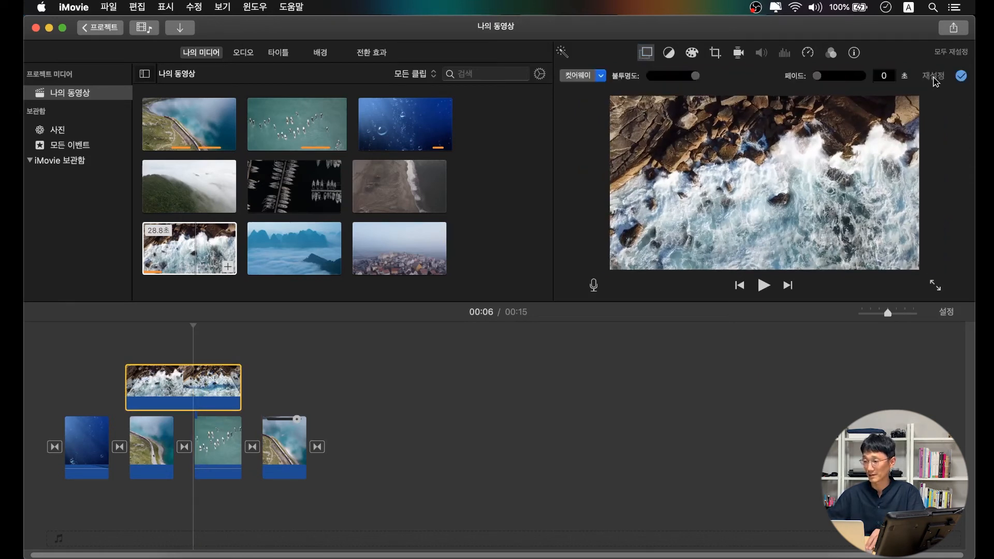
# Change the wave clip's overlay mode to 그린/블루 스크린 (Green/Blue Screen) and preview it over the underlying clips
pyautogui.click(600, 77)
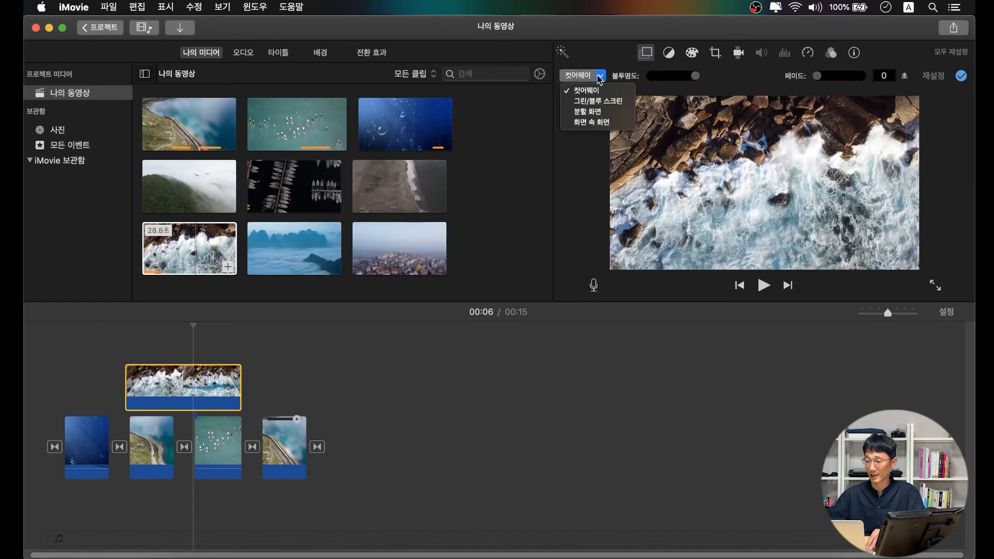
pyautogui.click(594, 102)
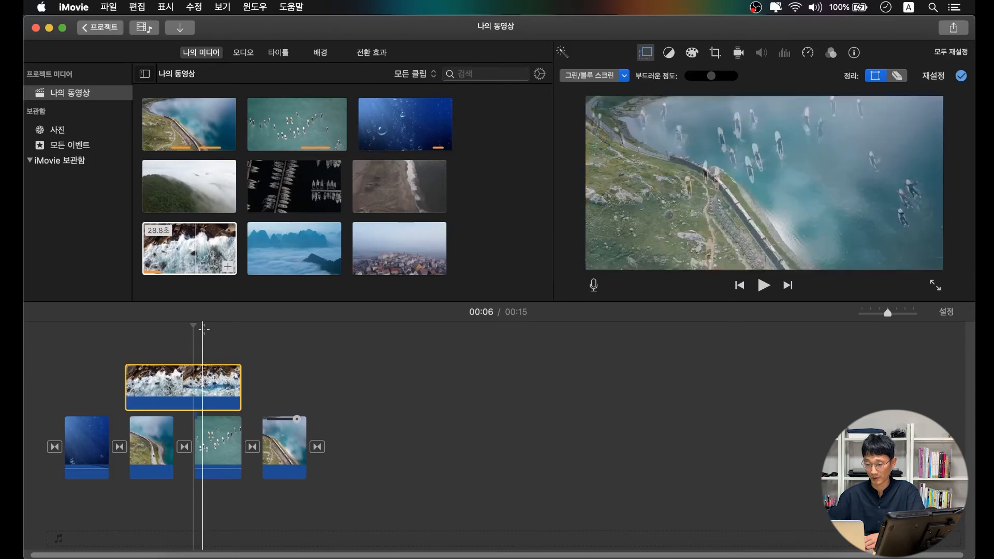
pyautogui.click(208, 329)
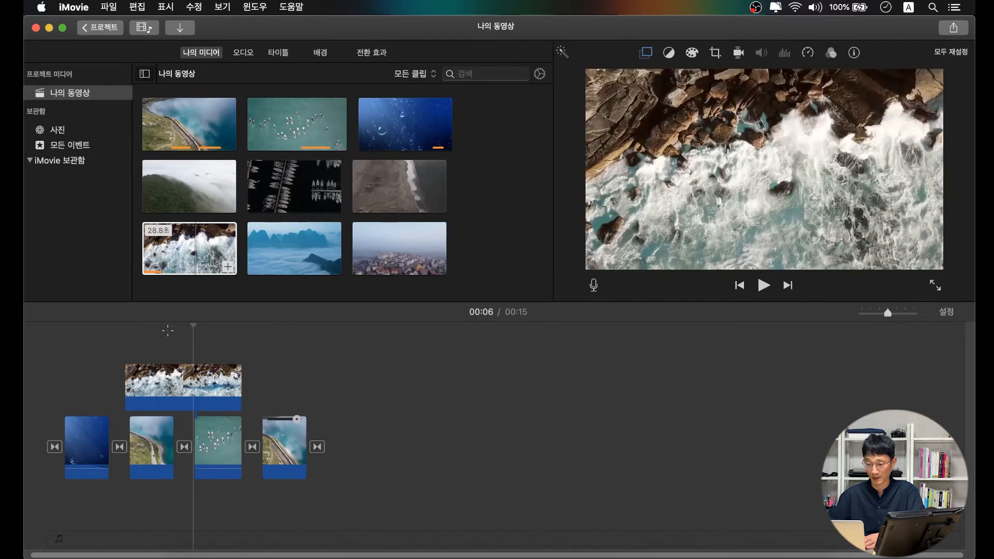
pyautogui.click(151, 334)
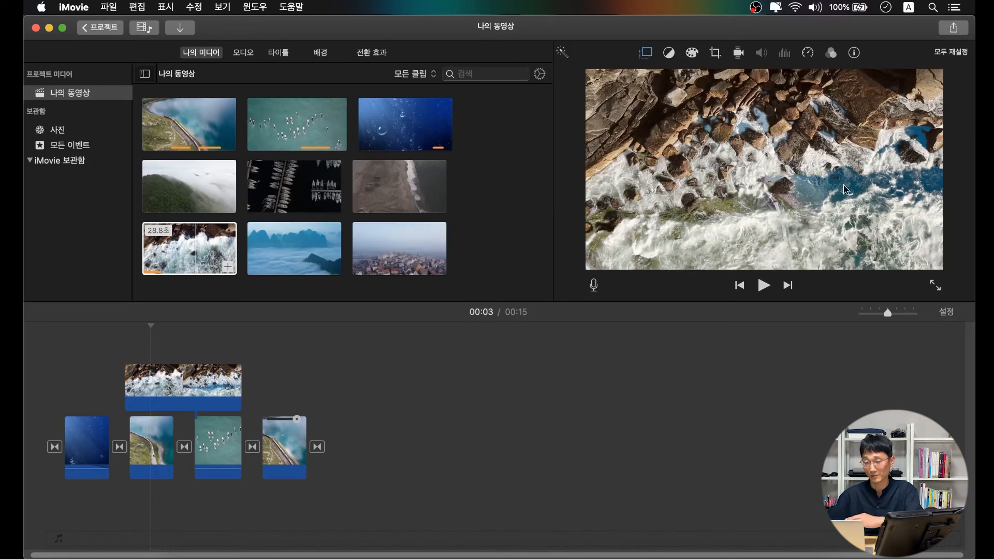
# Raise the wave overlay's green/blue screen softness to nearly its maximum
pyautogui.click(646, 57)
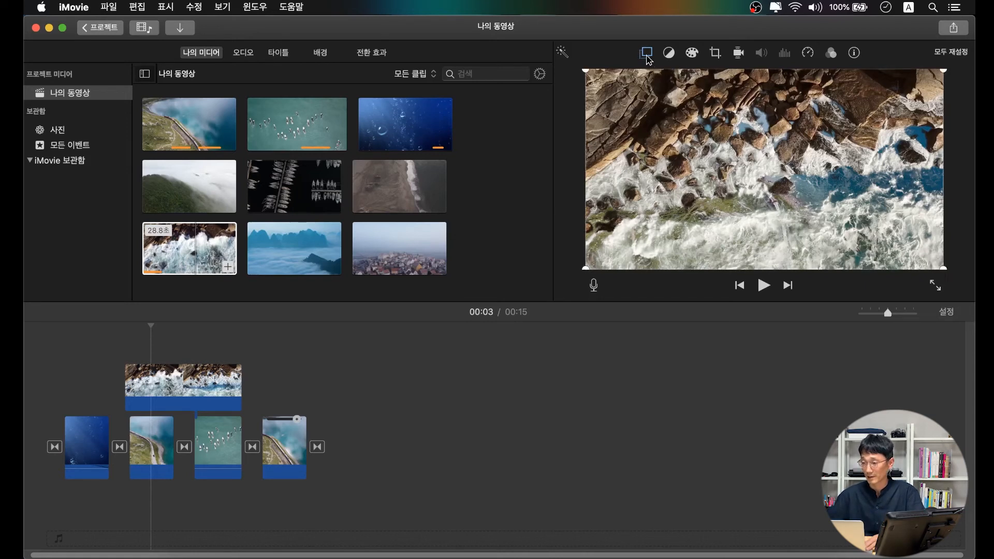
pyautogui.click(215, 384)
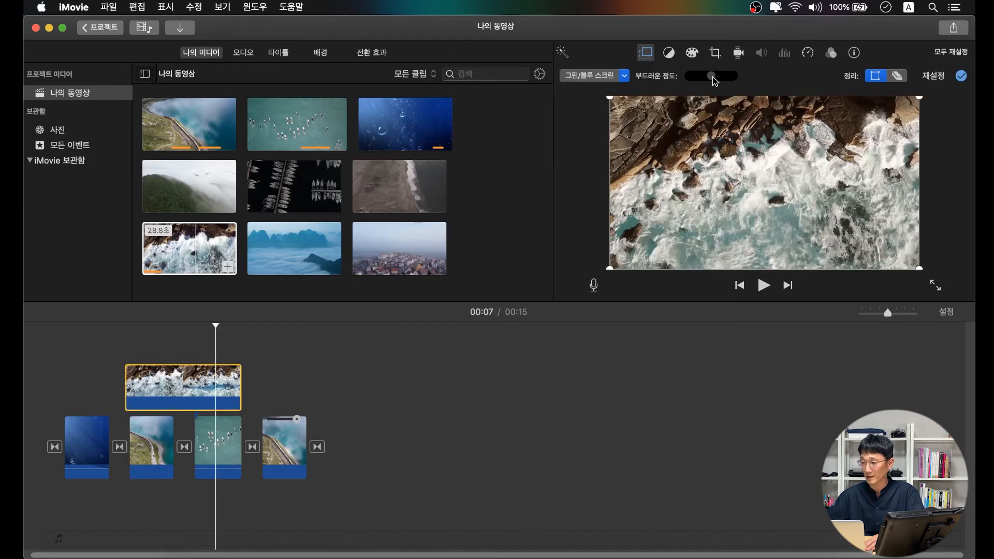
pyautogui.moveTo(714, 80); pyautogui.dragTo(735, 79)
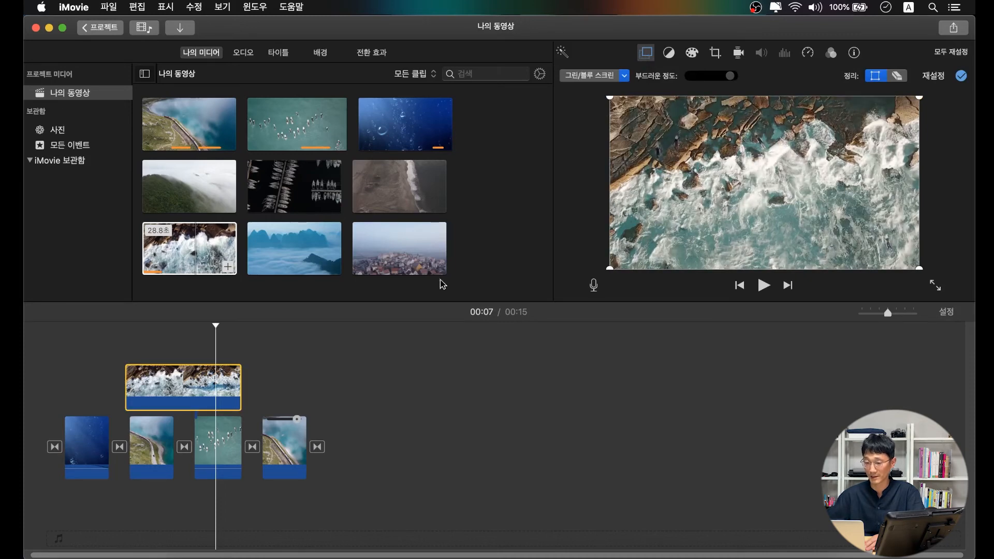
# Play back the overlaid section from about 00:03 to check the softened green/blue screen effect, and return to its start
pyautogui.click(155, 348)
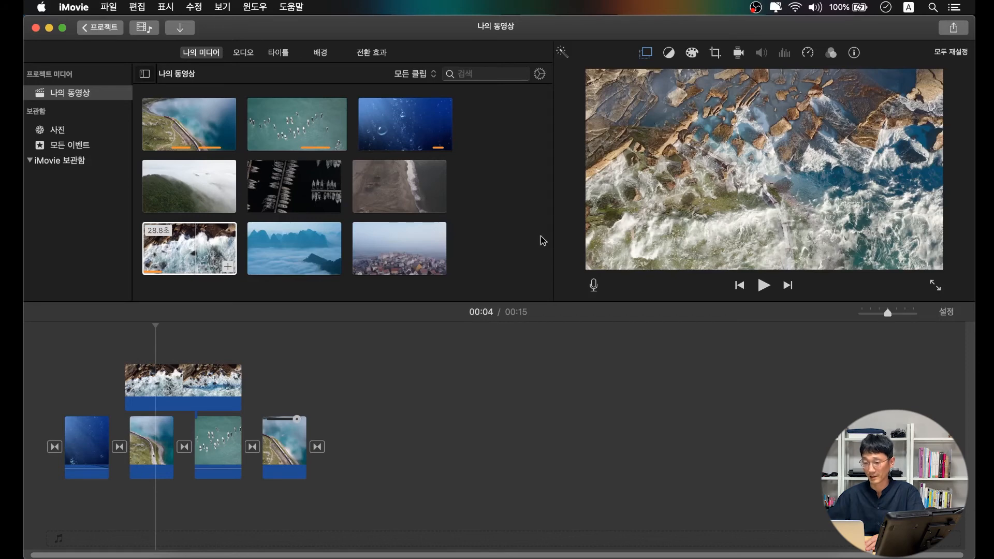
pyautogui.click(135, 326)
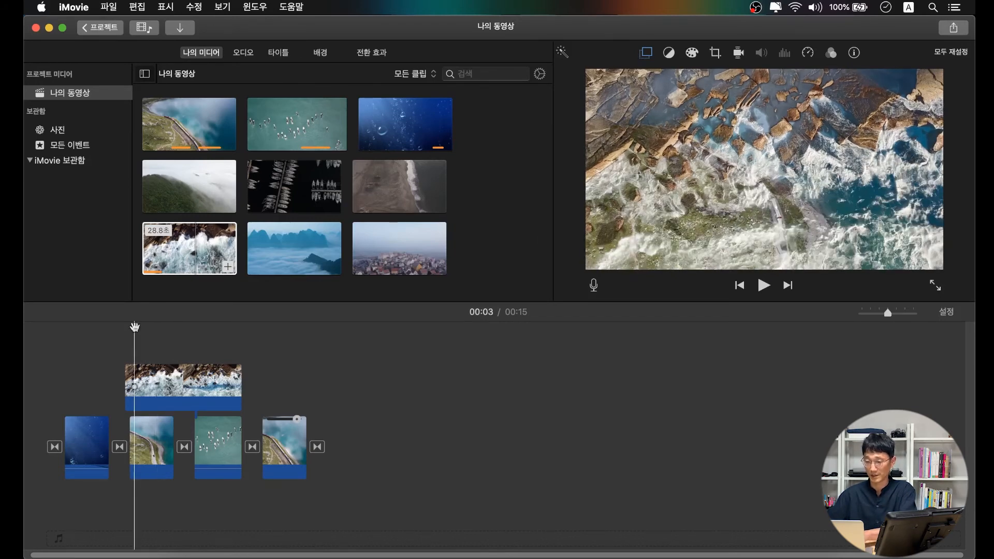
pyautogui.press('space')
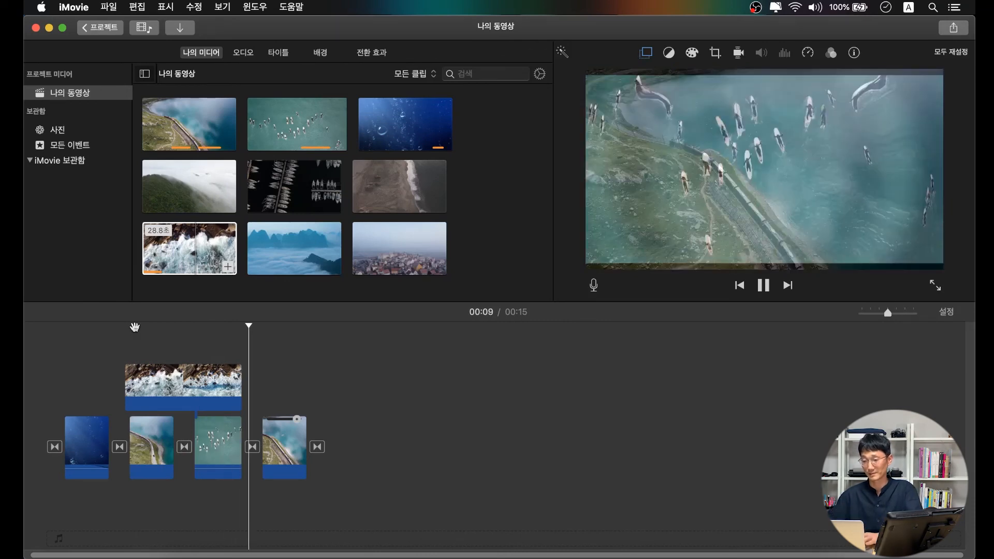
pyautogui.press('space')
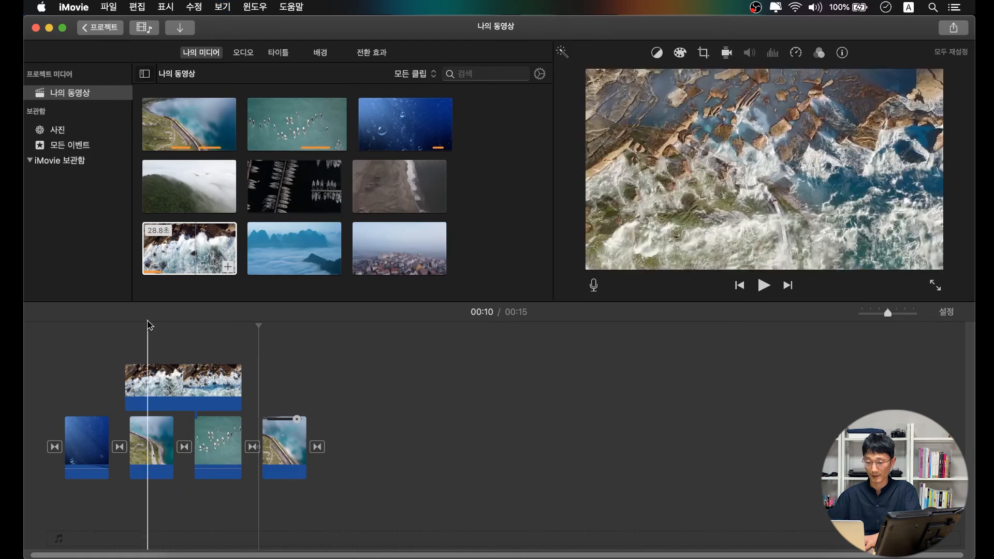
pyautogui.click(138, 326)
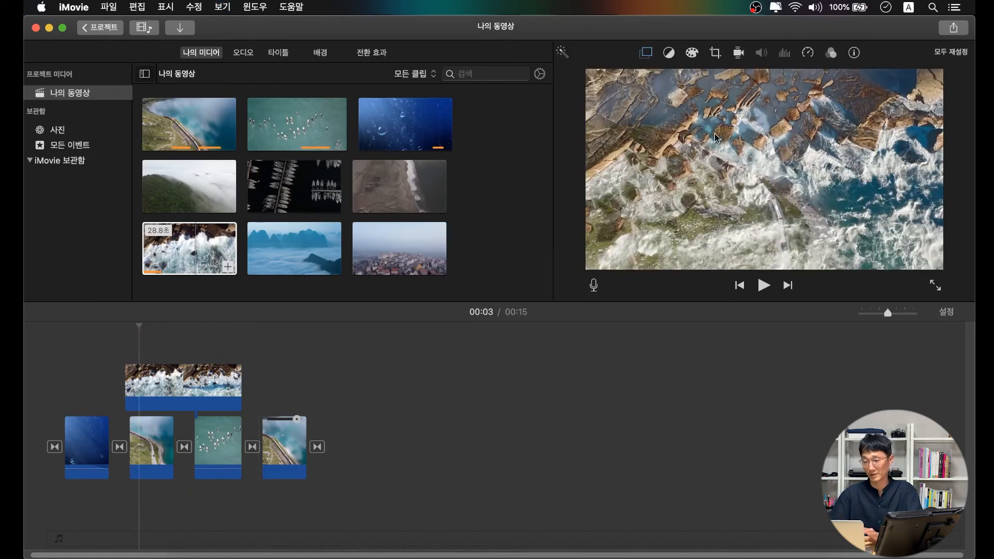
# Try the green/blue screen cleanup eraser on the upper part of the wave overlay, and reset its overlay settings
pyautogui.click(198, 386)
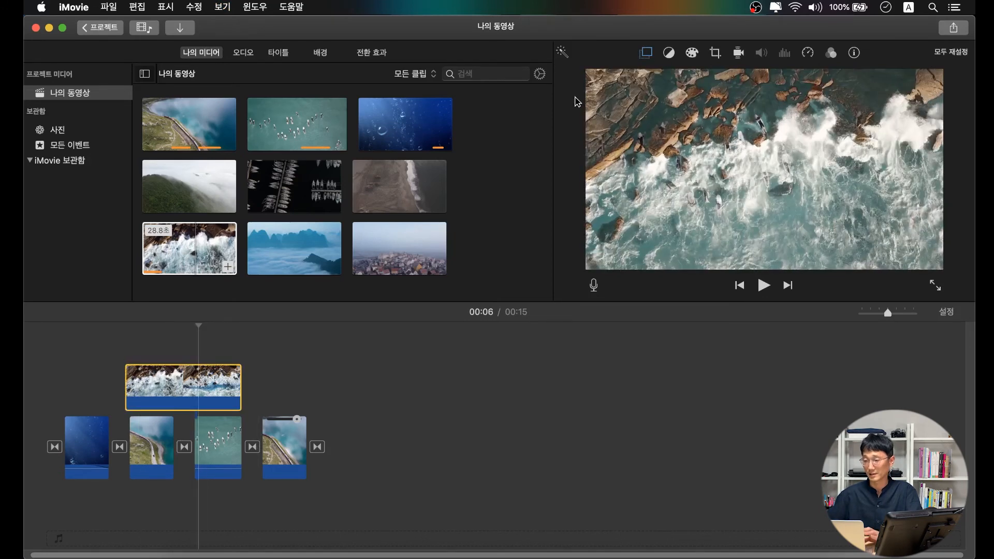
pyautogui.click(645, 53)
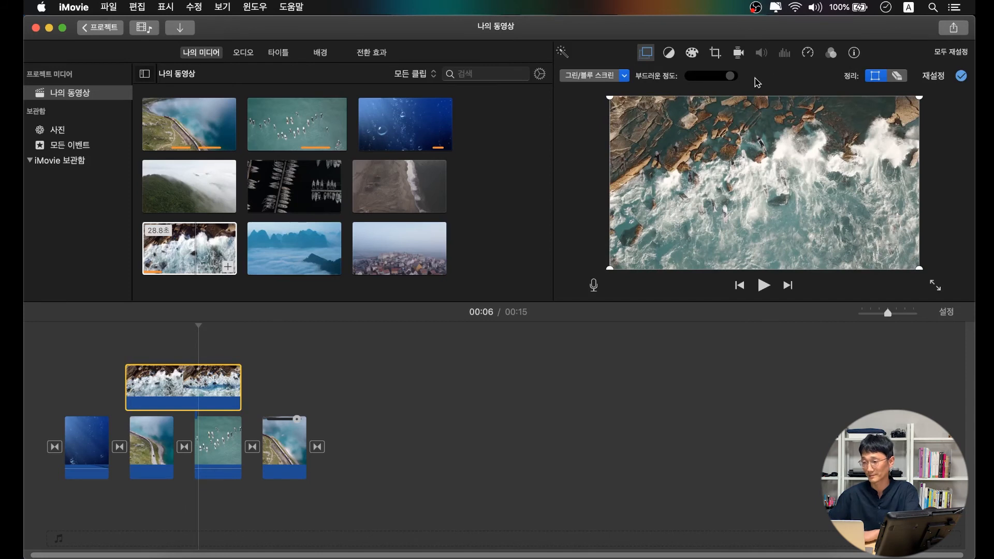
pyautogui.click(898, 77)
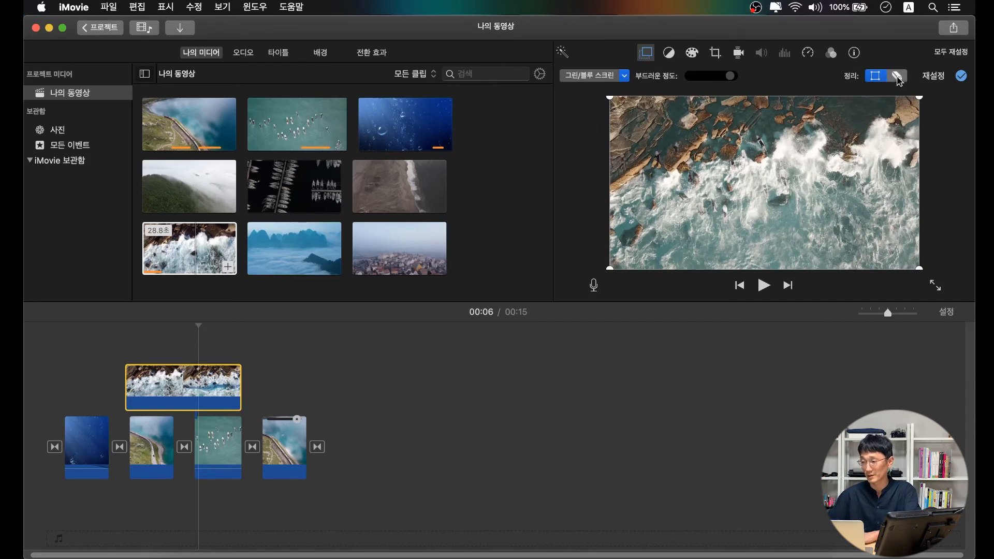
pyautogui.click(684, 139)
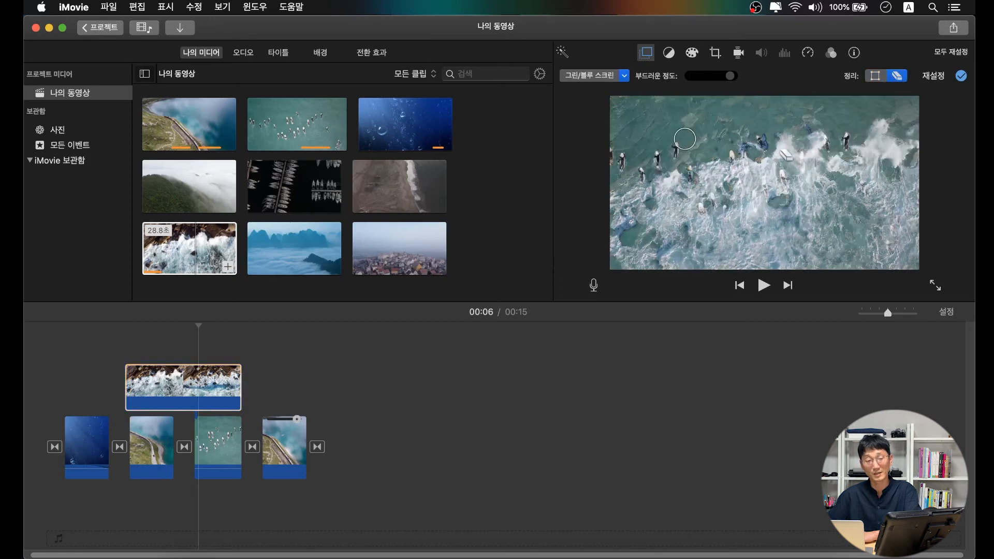
pyautogui.click(931, 77)
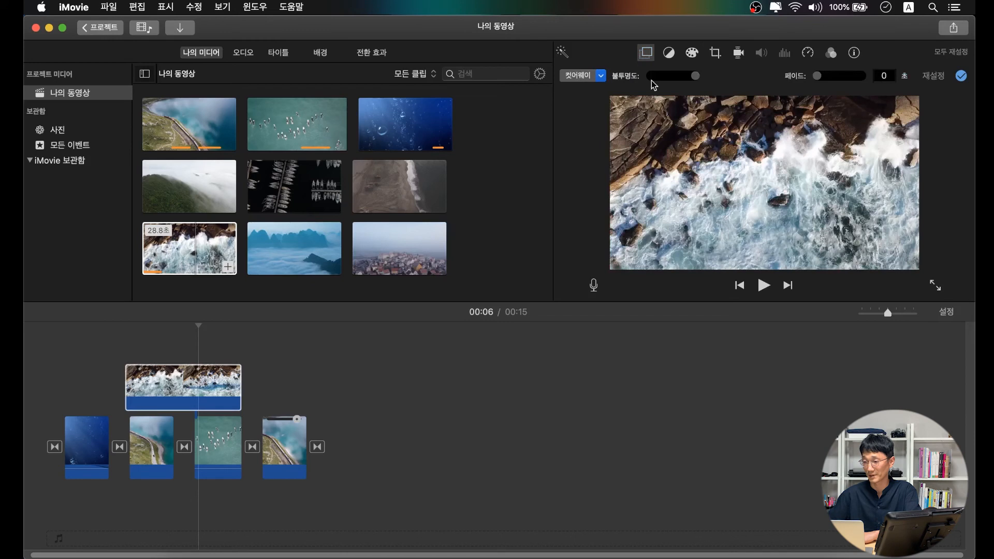
# Change the wave clip's overlay mode to 분할 화면 (Split Screen), trying the 오른쪽 (Right) position before returning it to 왼쪽 (Left)
pyautogui.click(601, 76)
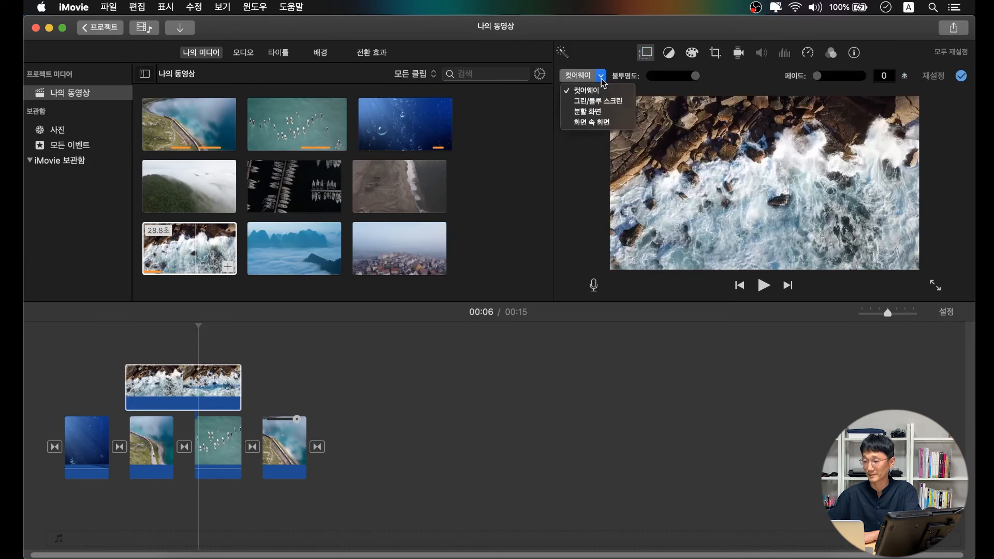
pyautogui.click(594, 110)
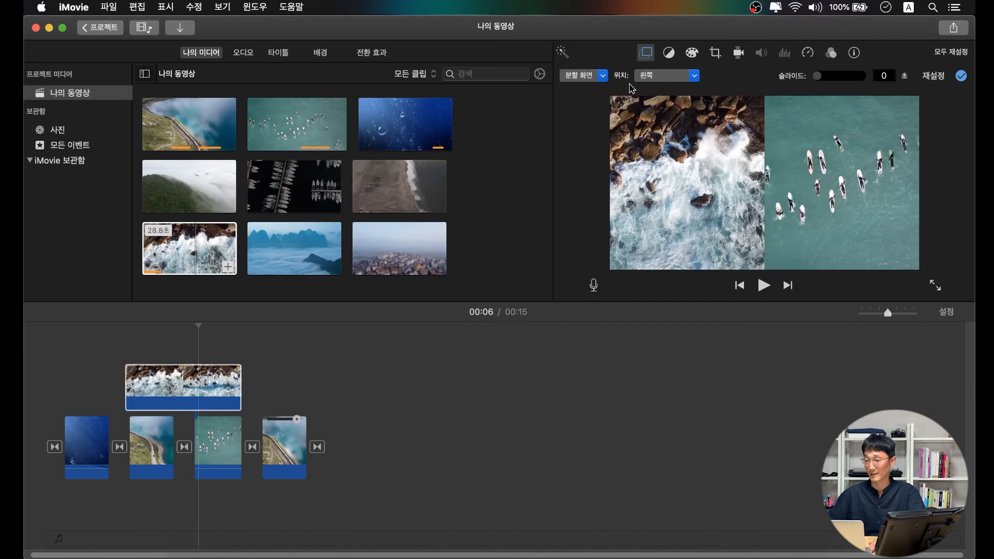
pyautogui.click(676, 76)
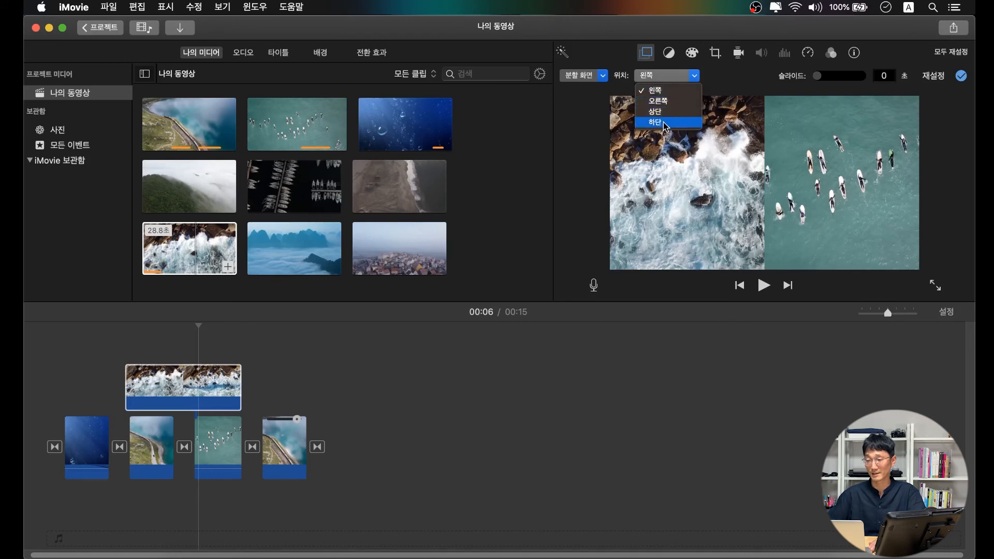
pyautogui.click(664, 101)
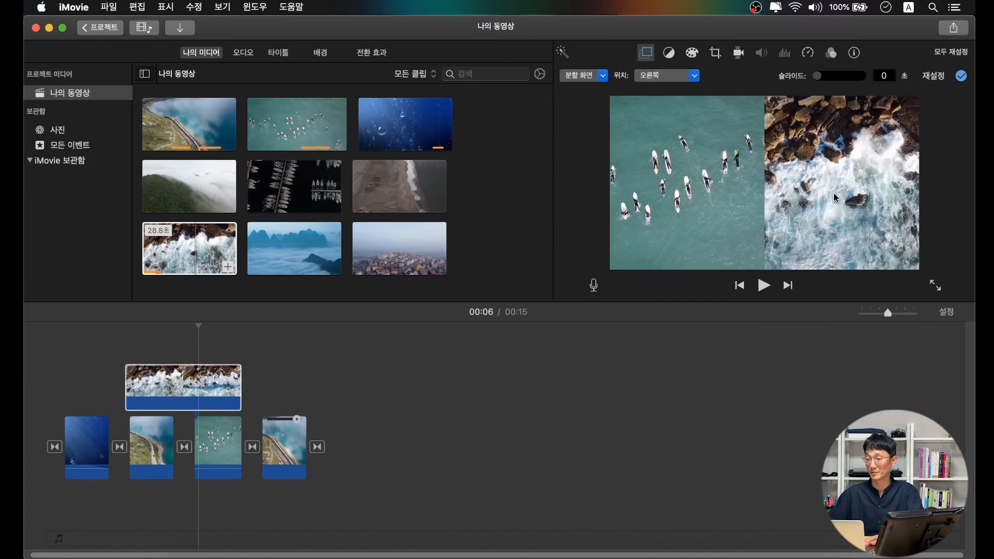
pyautogui.click(695, 76)
pyautogui.click(672, 90)
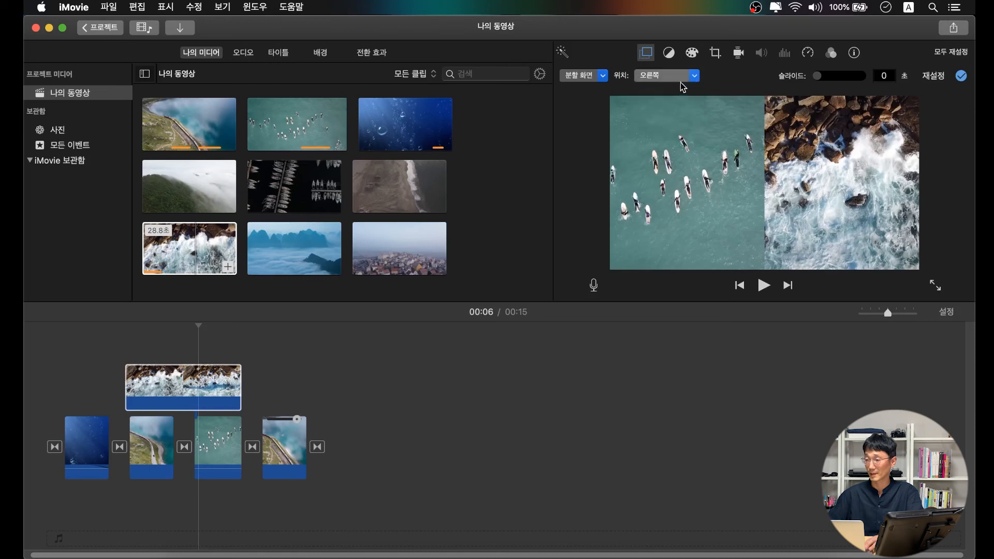
pyautogui.click(694, 77)
pyautogui.click(694, 77)
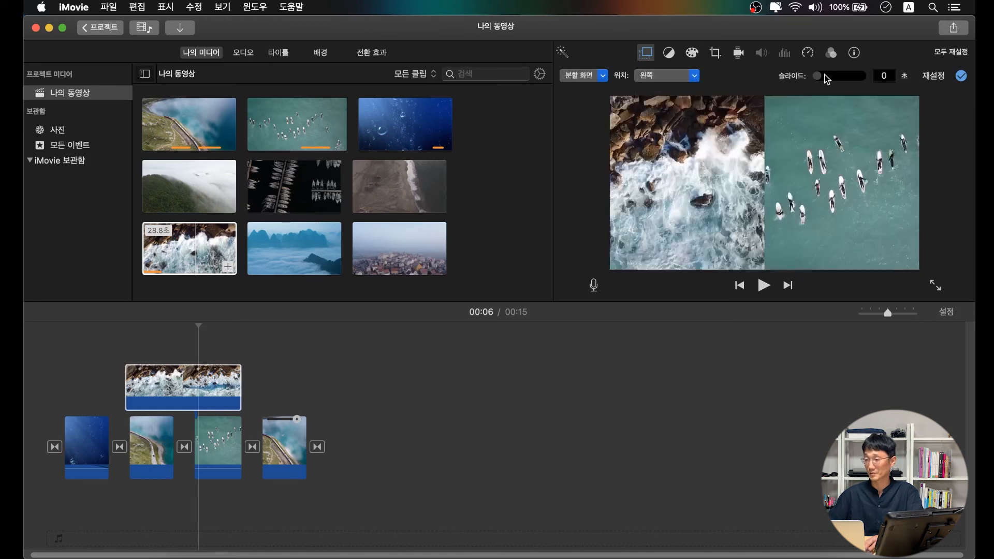
# Set the split-screen slide duration to 0.83 seconds and play back the slide-in from the wave clip's start
pyautogui.moveTo(821, 76); pyautogui.dragTo(840, 76)
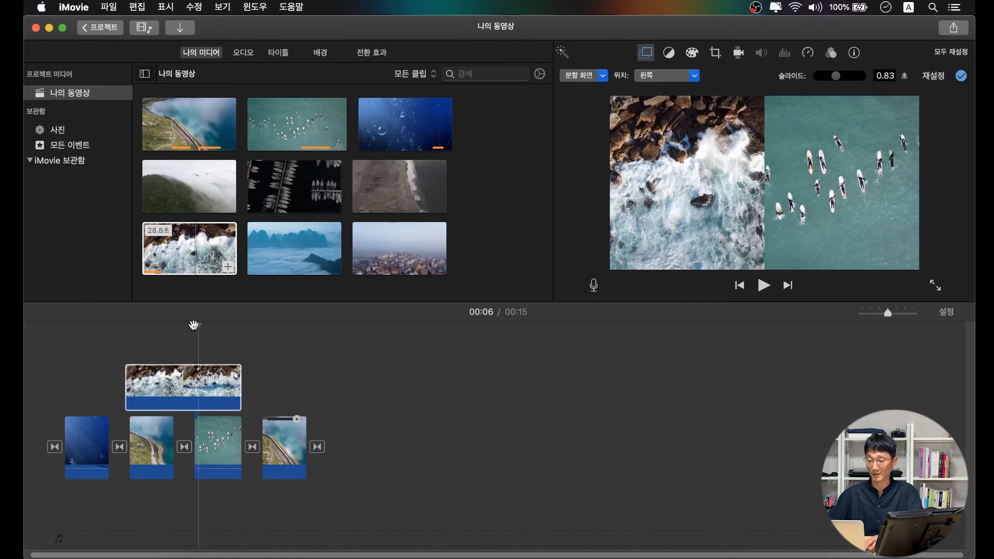
pyautogui.click(171, 336)
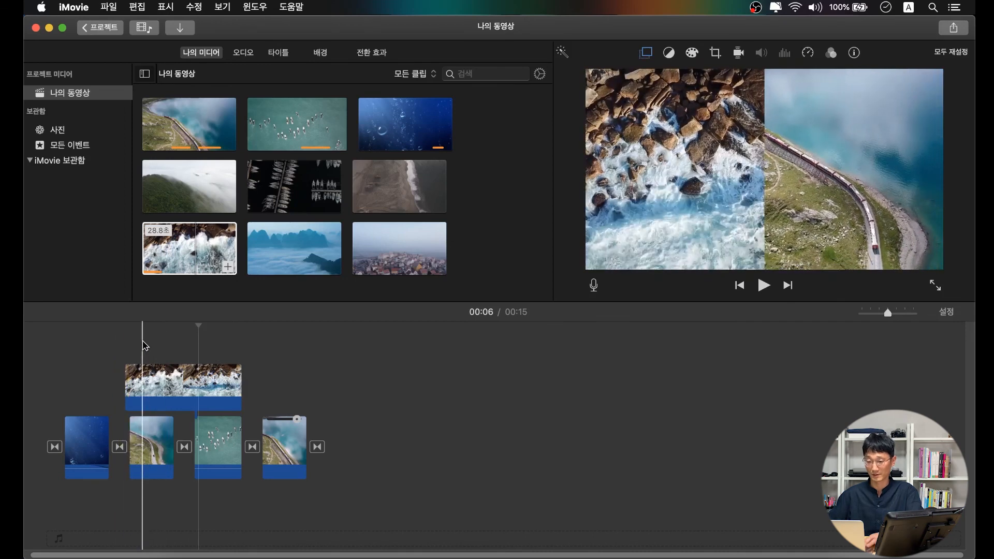
pyautogui.click(130, 344)
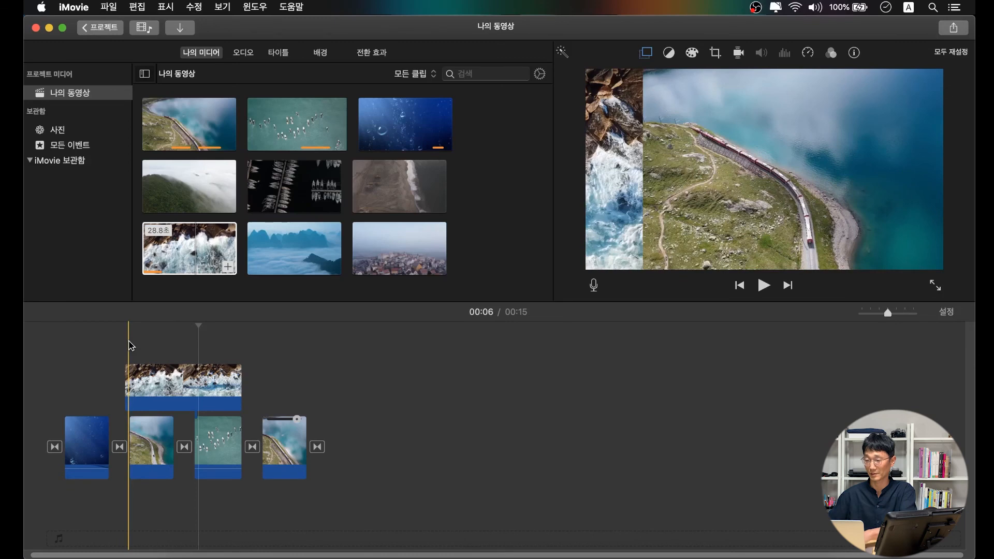
pyautogui.press('space')
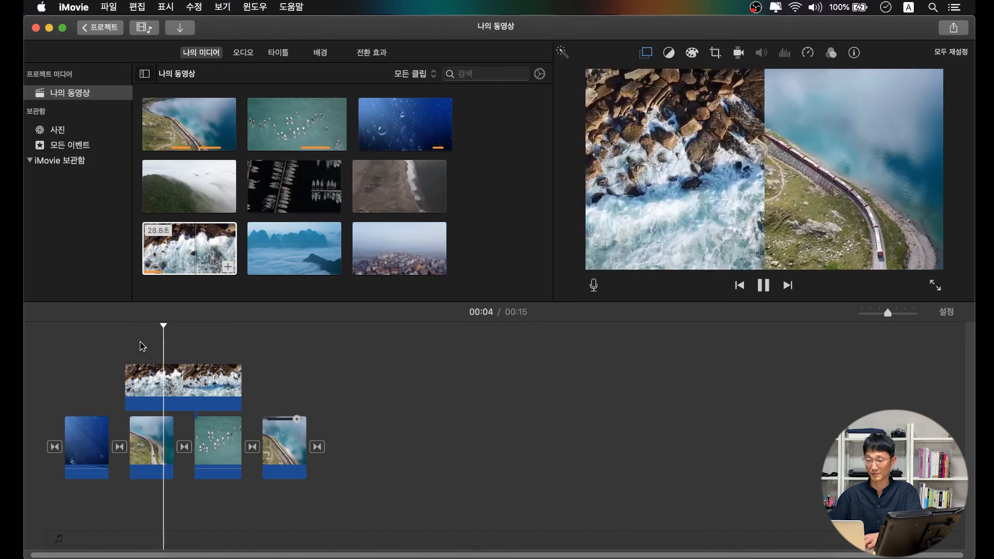
pyautogui.press('space')
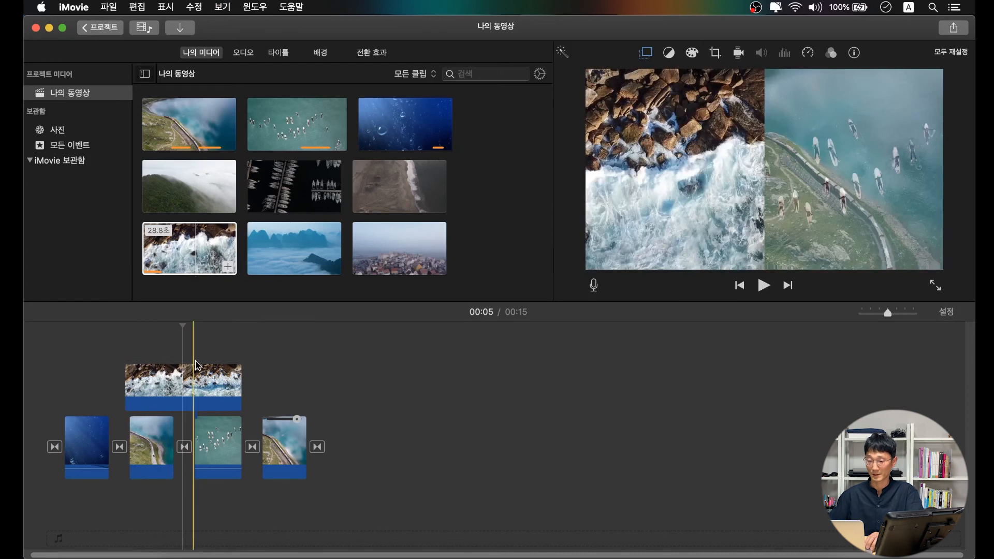
# Reset the wave clip's overlay settings at about 00:04 and change its mode to 화면 속 화면 (Picture in Picture)
pyautogui.click(196, 365)
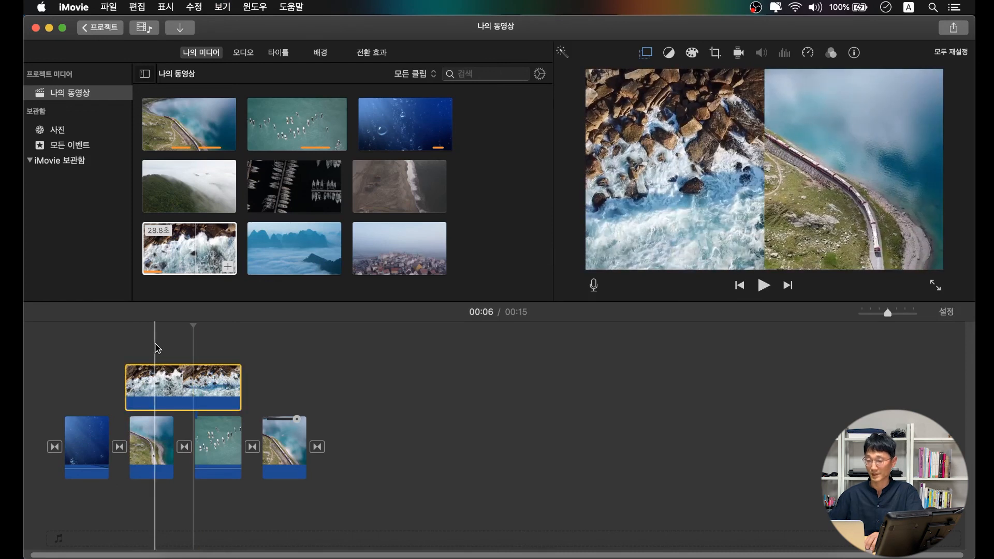
pyautogui.click(155, 344)
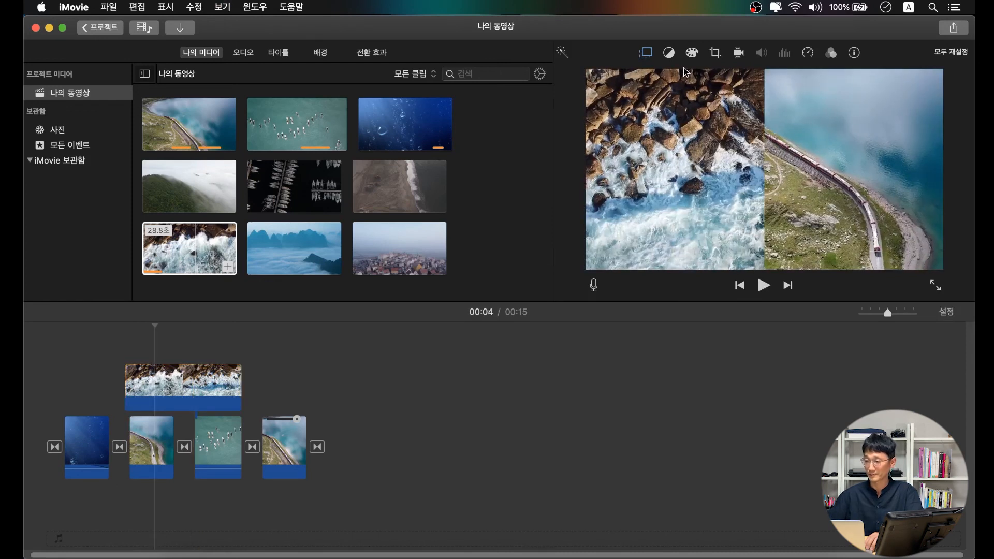
pyautogui.click(646, 53)
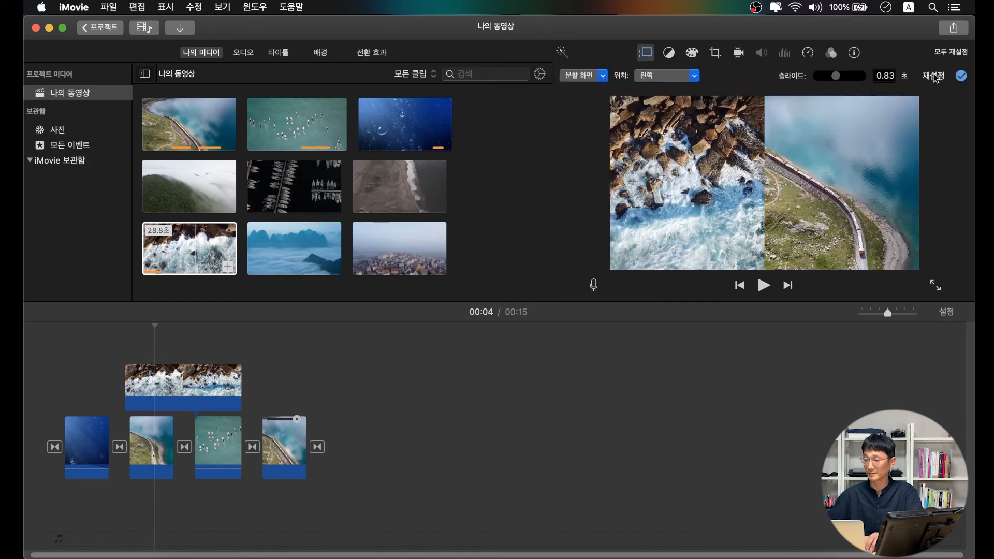
pyautogui.click(934, 76)
pyautogui.click(600, 76)
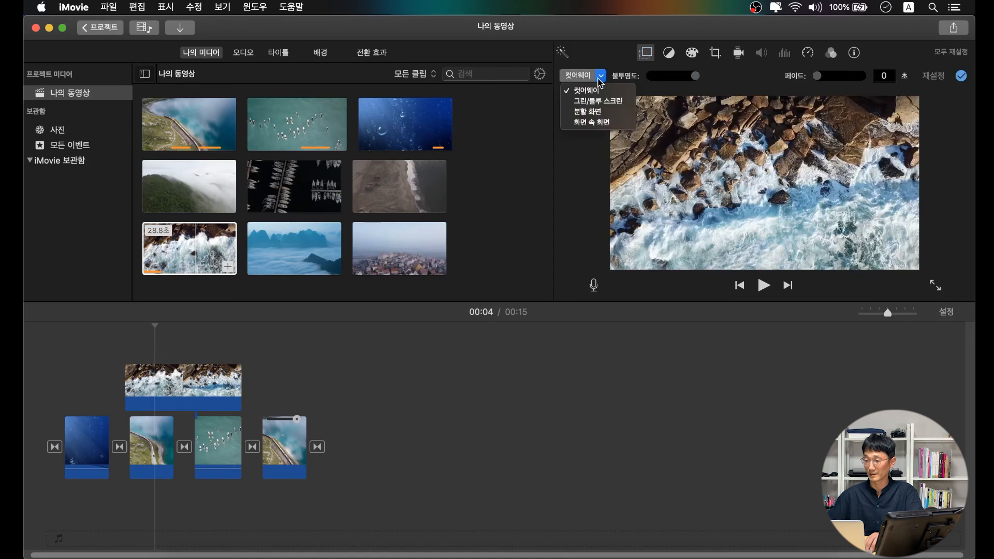
pyautogui.click(588, 123)
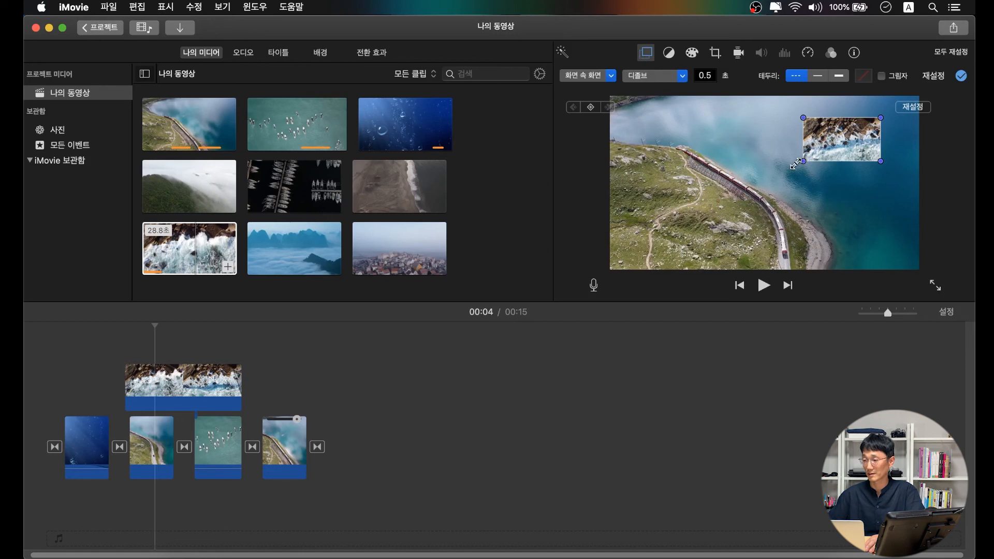
# Enlarge the wave inset to about half the frame's width and place it in the frame's upper-right quarter
pyautogui.moveTo(796, 164); pyautogui.dragTo(732, 201)
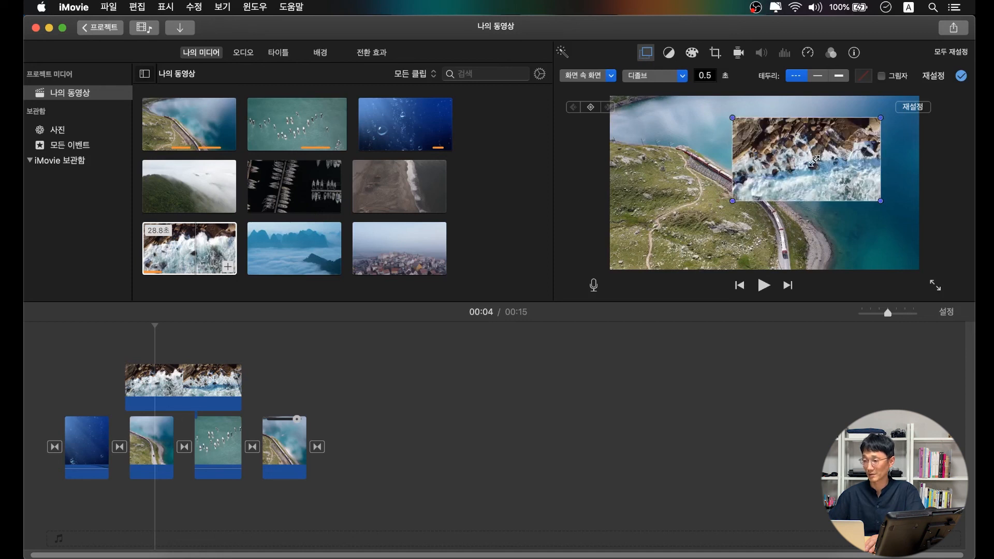
pyautogui.moveTo(814, 161); pyautogui.dragTo(847, 142)
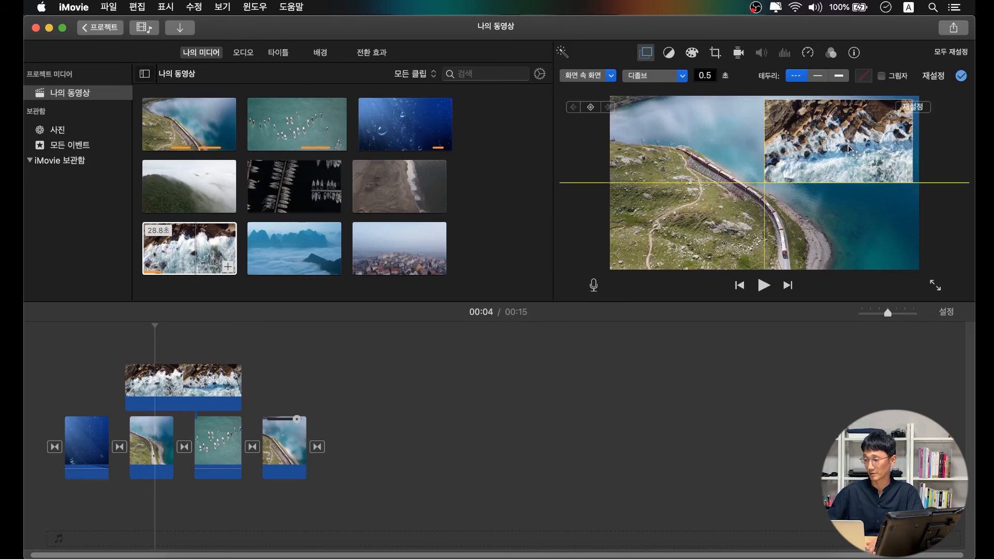
pyautogui.moveTo(850, 151); pyautogui.dragTo(849, 151)
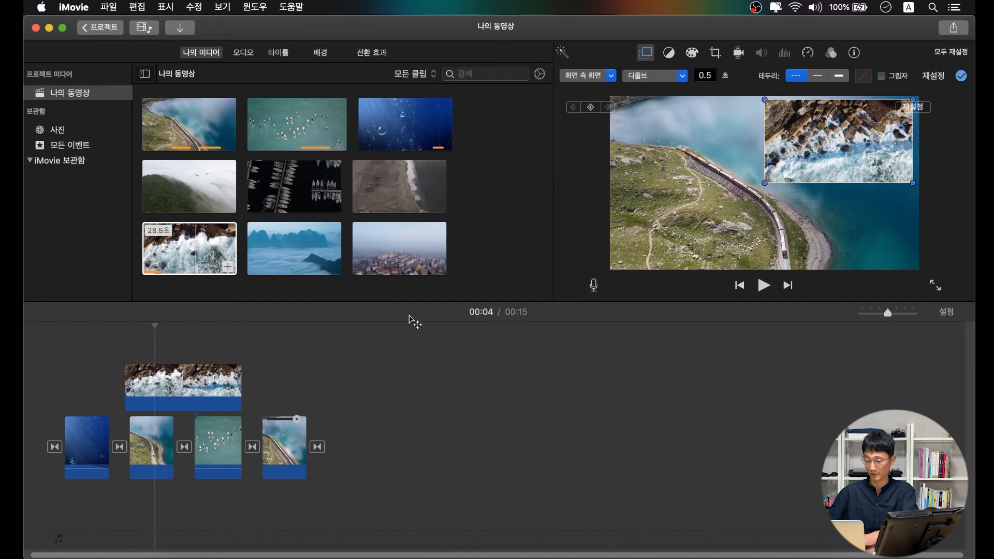
# Play back the picture-in-picture overlay from about 00:03
pyautogui.click(140, 331)
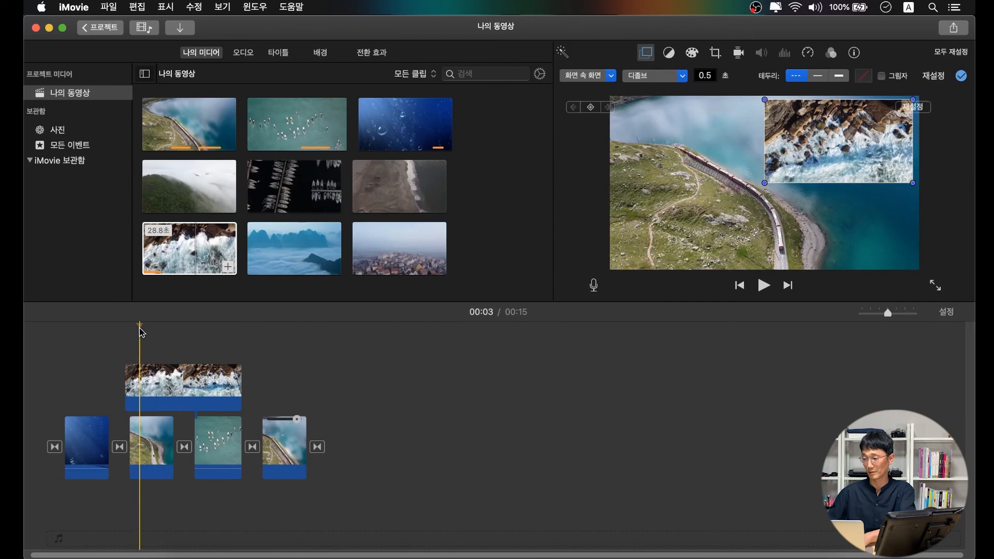
pyautogui.press('space')
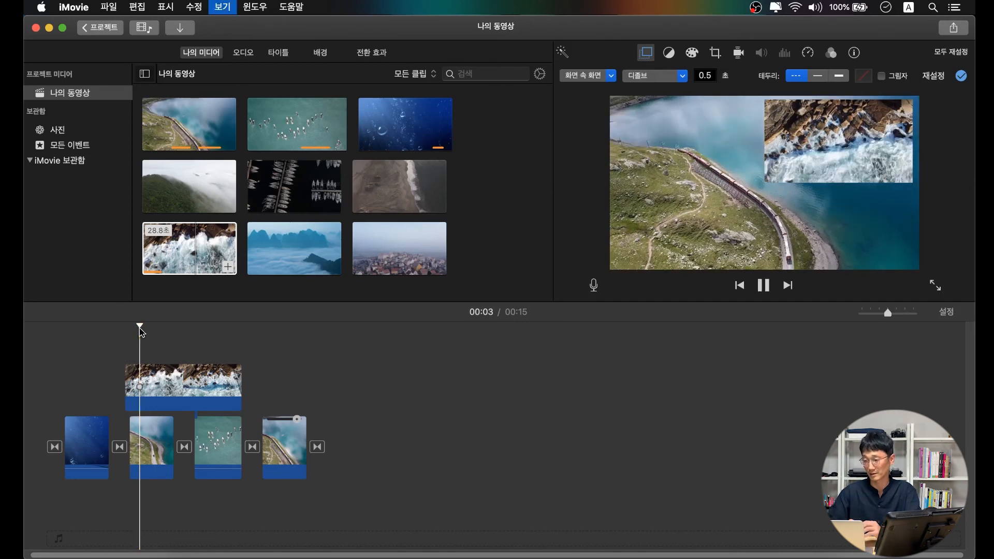